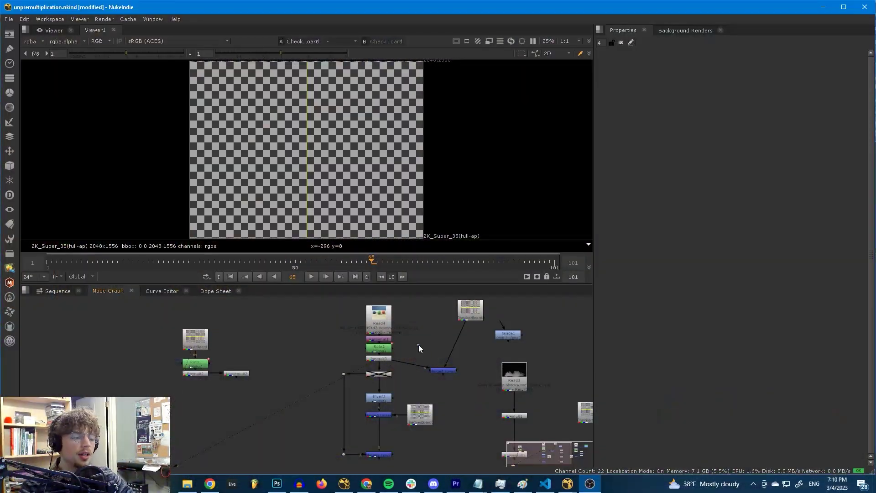
Insert a Grade node between Premult3 and Merge4, and display the Merge4 output in the viewer
key(g)
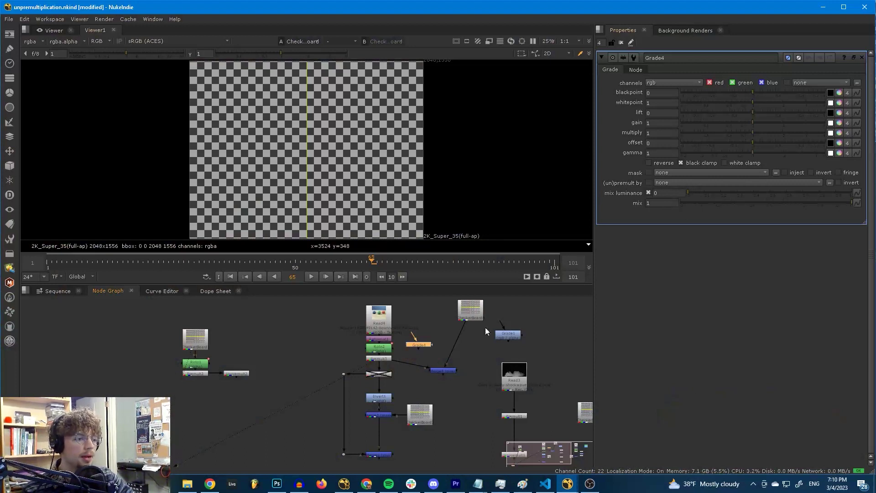
scroll(423, 347, up, 3)
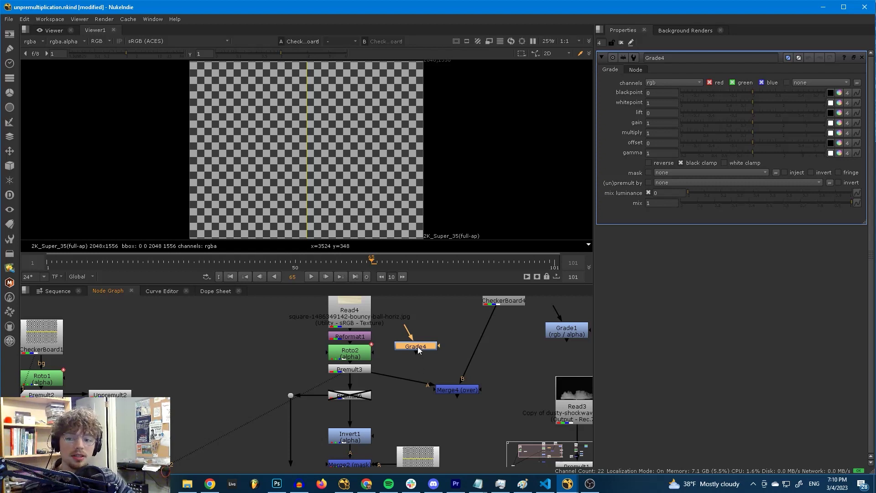
drag(414, 350, 402, 381)
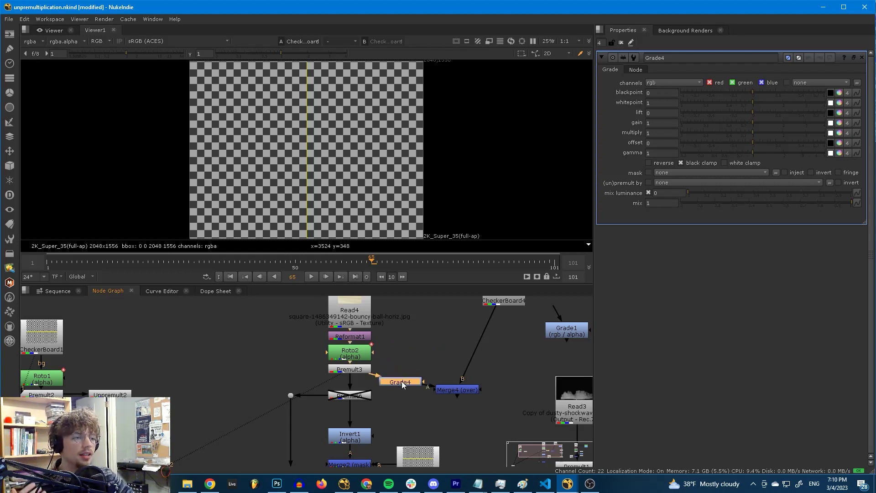
click(456, 389)
key(1)
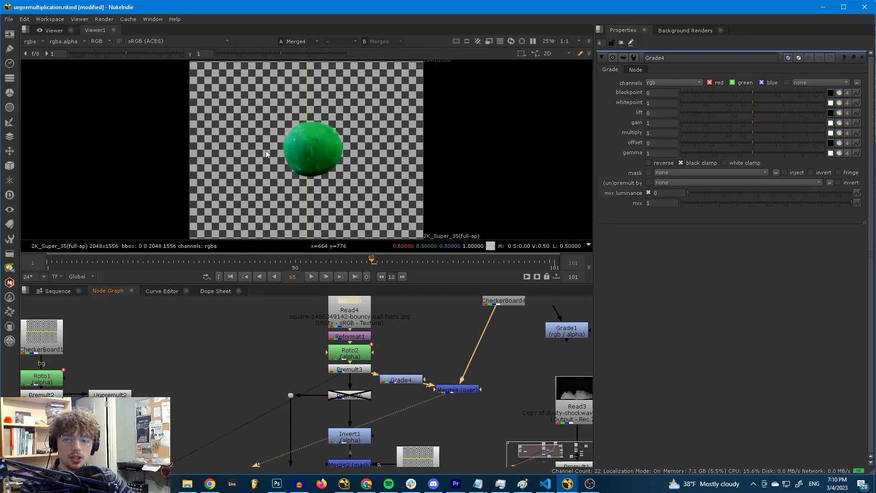
Set the Grade4 node's gamma to 5 and its (un)premult by option to rgba.alpha
scroll(267, 150, up, 8)
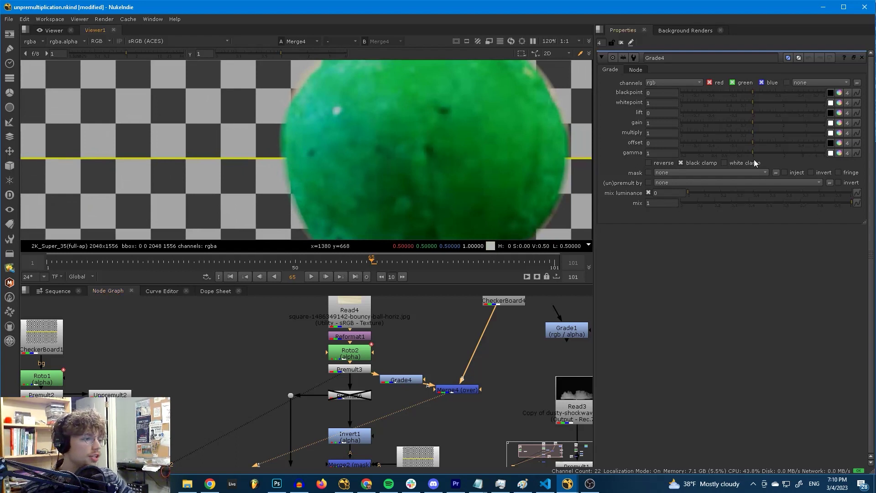
drag(765, 154, 824, 155)
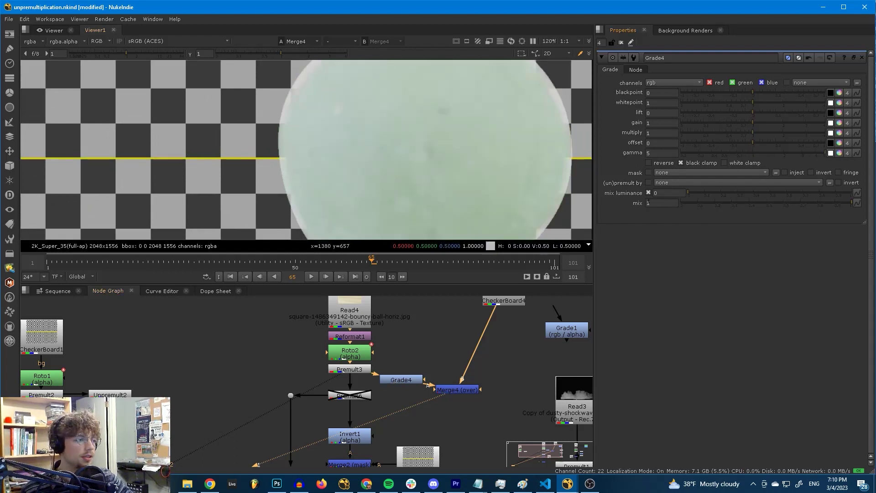
click(685, 182)
click(683, 230)
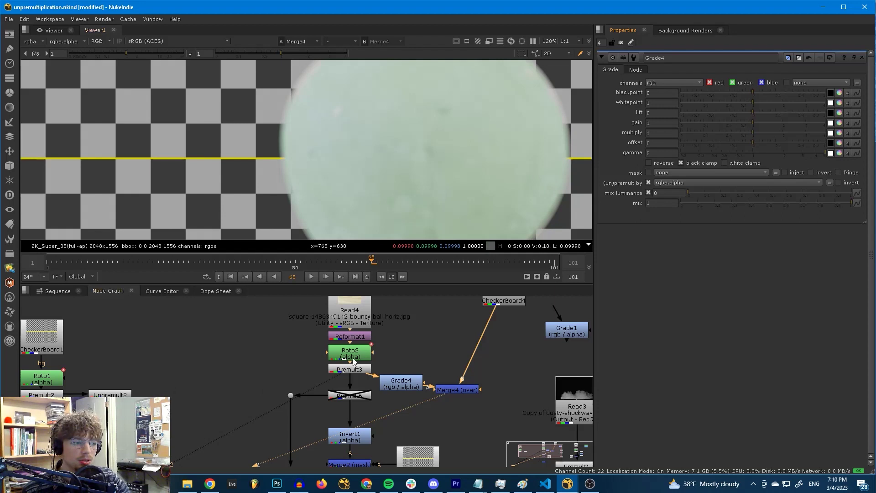
Display the CheckerBoard1 node fitted in the viewer and close the Grade4 properties
scroll(200, 351, down, 2)
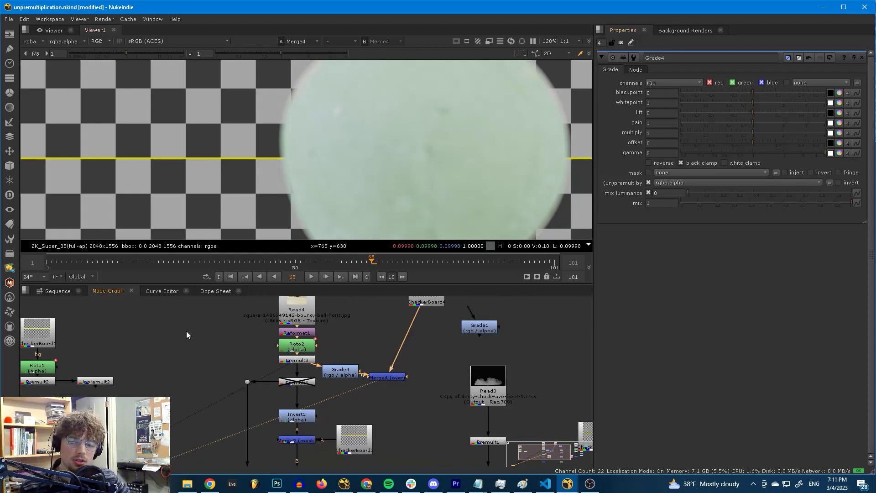
click(332, 375)
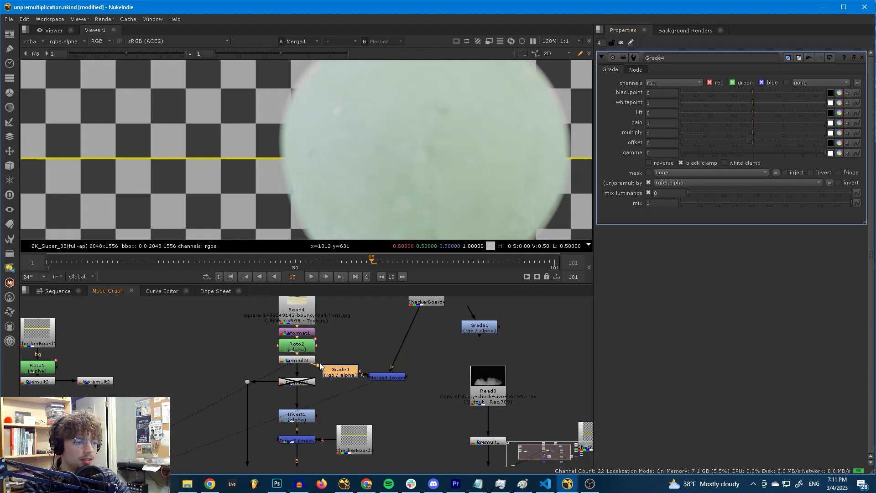
scroll(370, 141, down, 2)
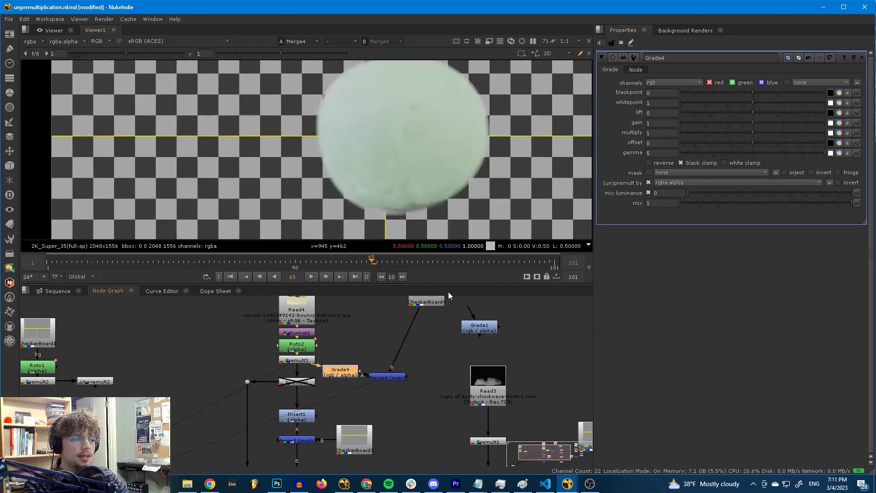
scroll(375, 369, down, 2)
middle_drag(365, 366, 406, 374)
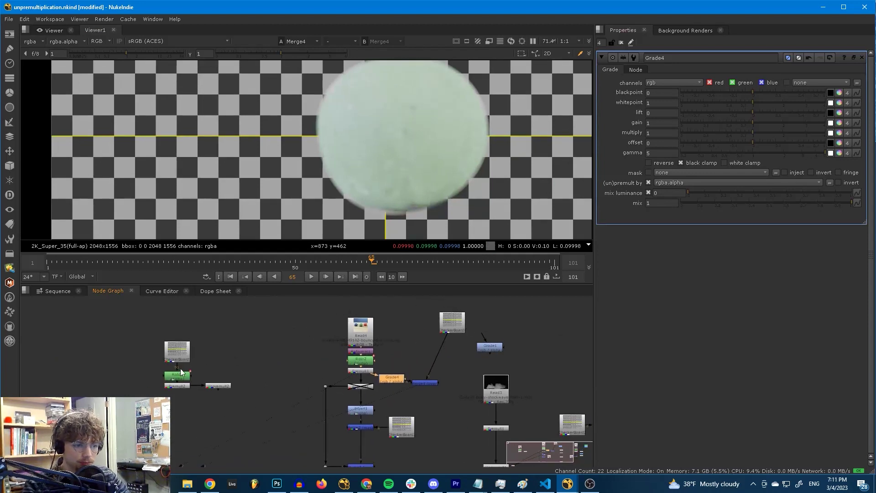
click(174, 356)
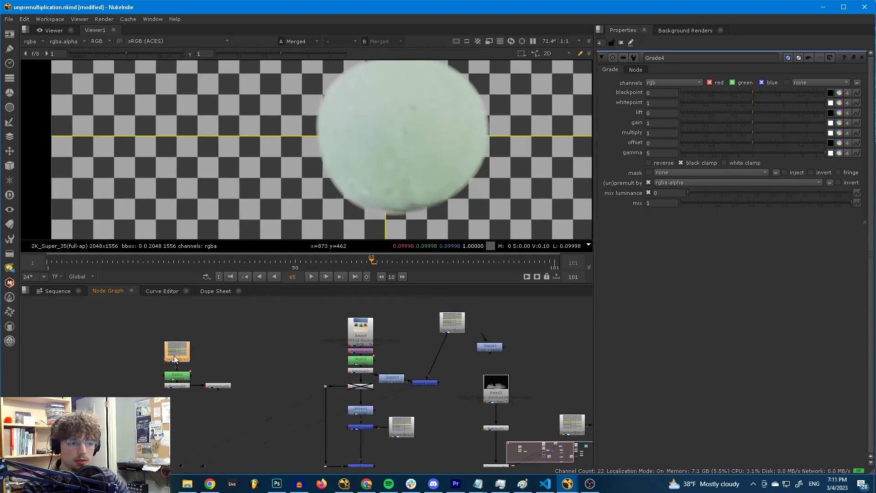
key(1)
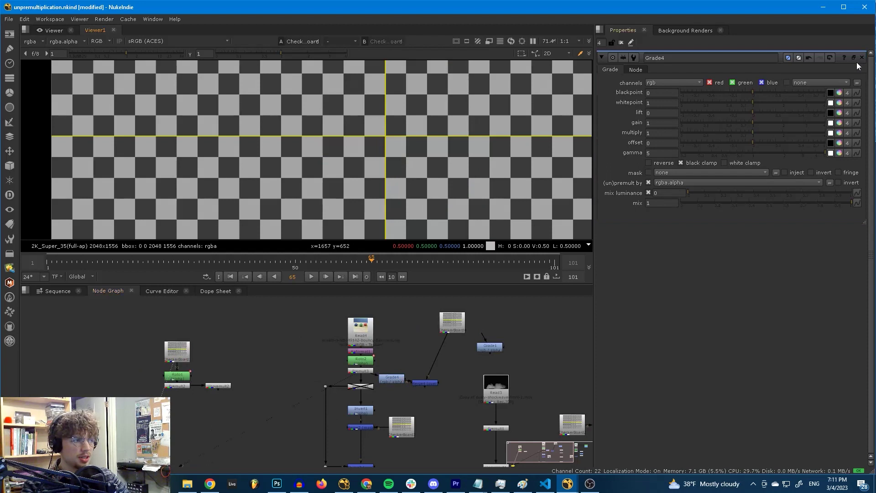
click(862, 57)
key(f)
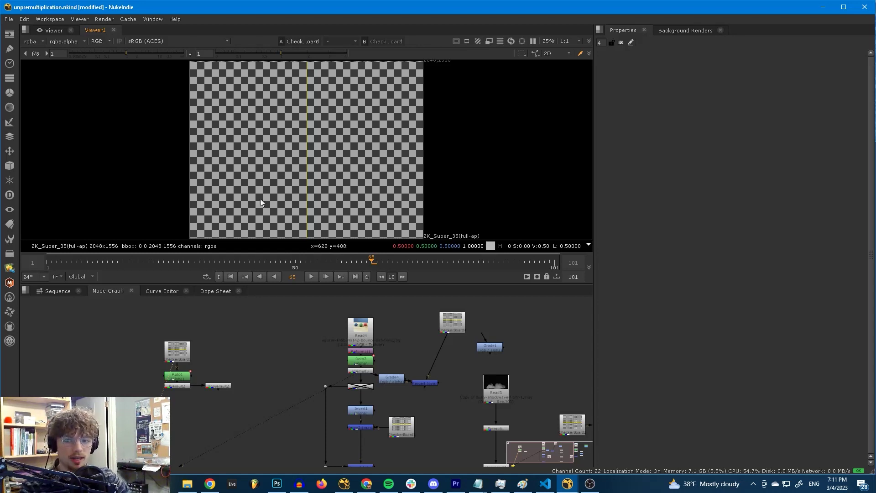
Display the Roto1 node and compare its colour image with its heart-shaped alpha channel
click(188, 374)
key(1)
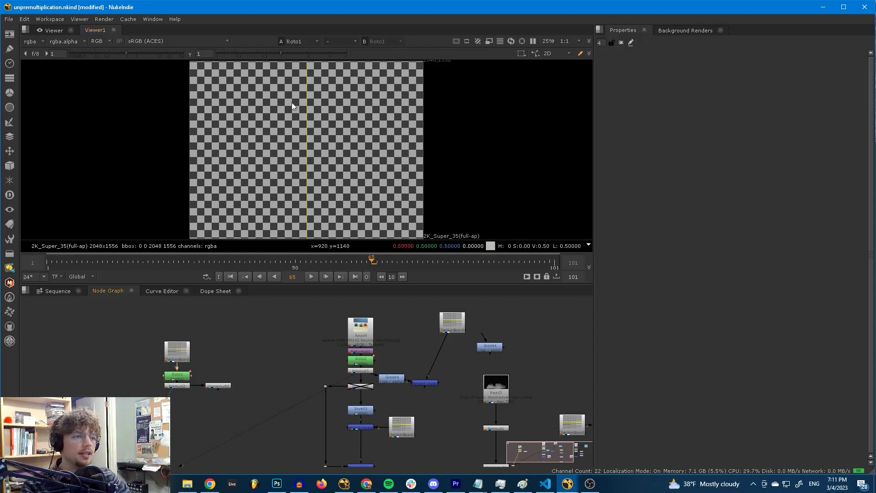
key(a)
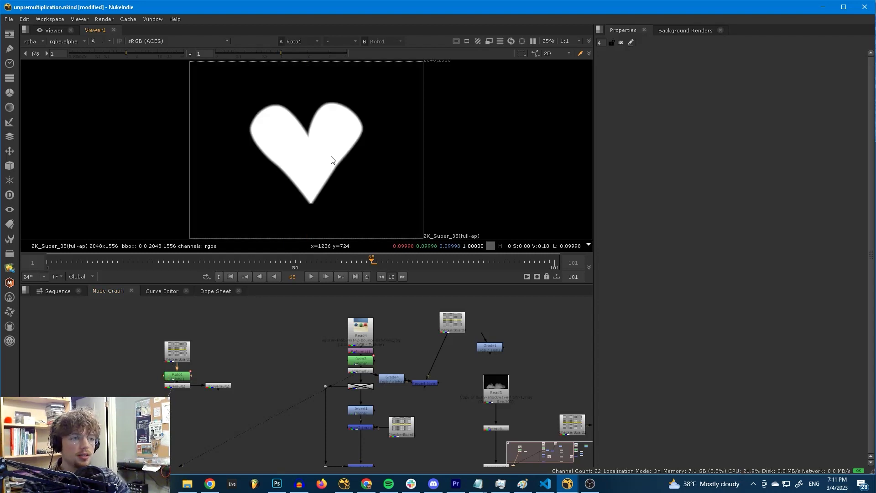
key(a)
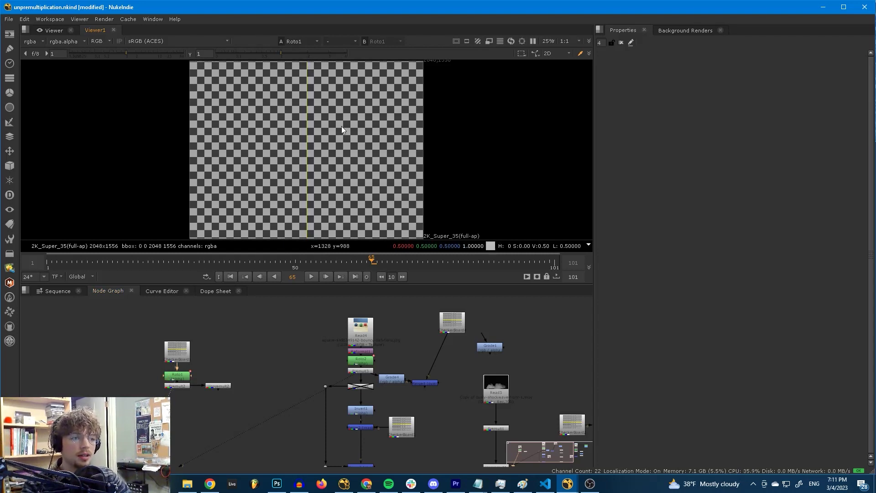
key(a)
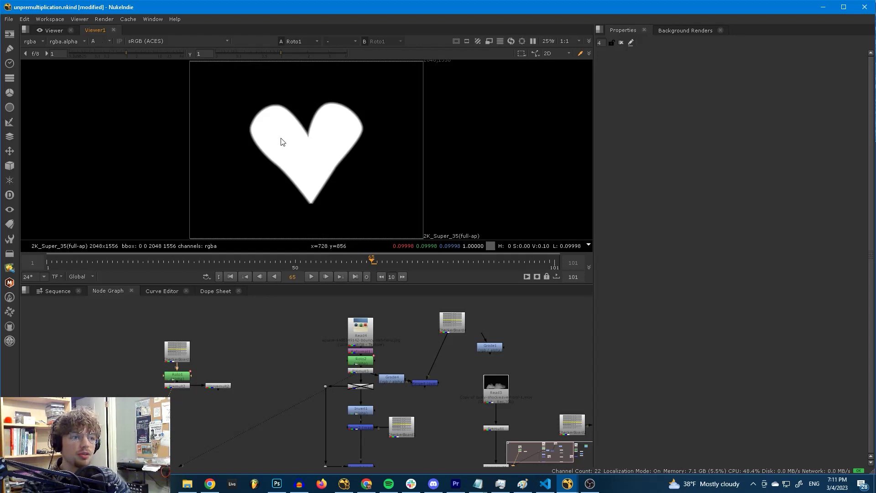
key(a)
Display the Premult2 node's output and examine the heart's soft edges up close
click(175, 387)
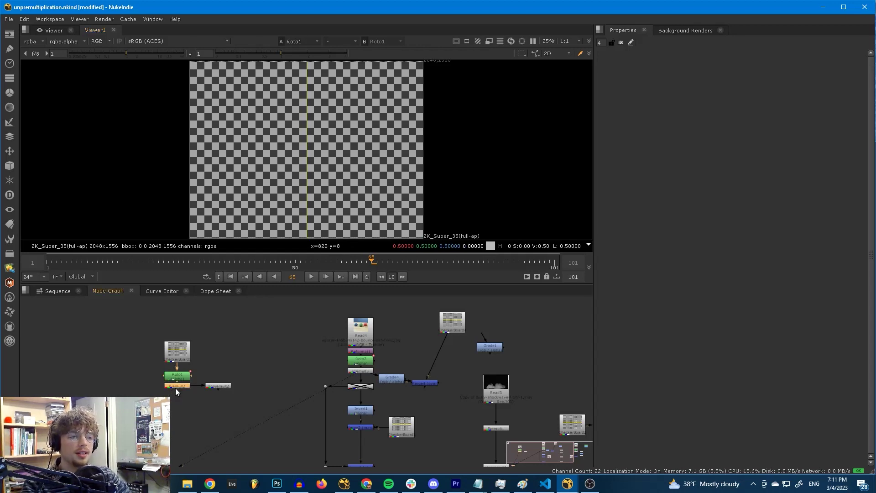
key(1)
scroll(305, 136, up, 3)
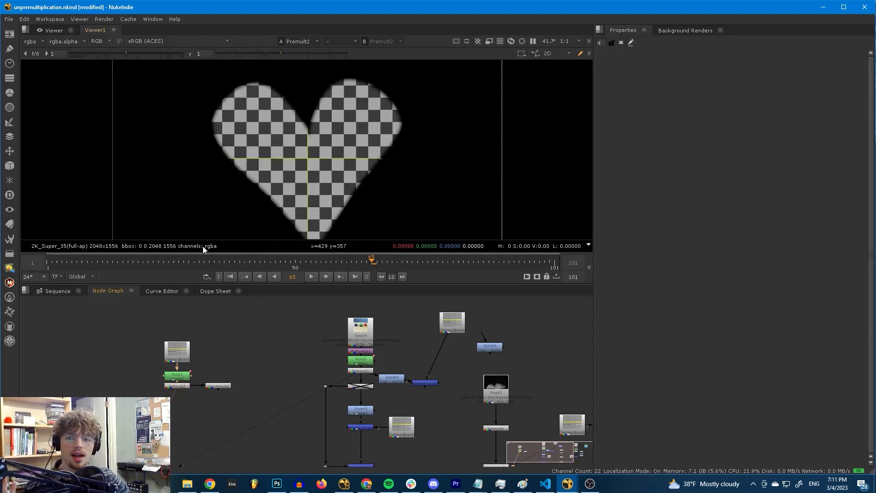
scroll(248, 209, down, 2)
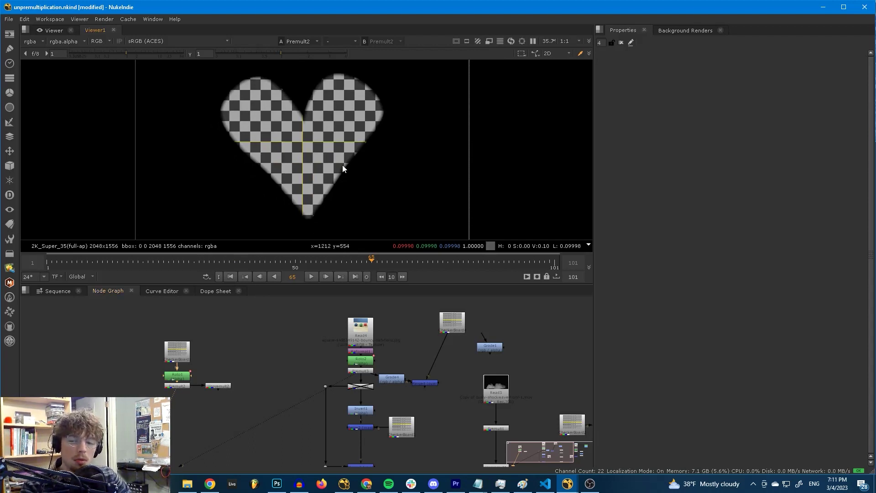
Display the Unpremult2 output and compare it with the original CheckerBoard1 image in the viewer
click(218, 385)
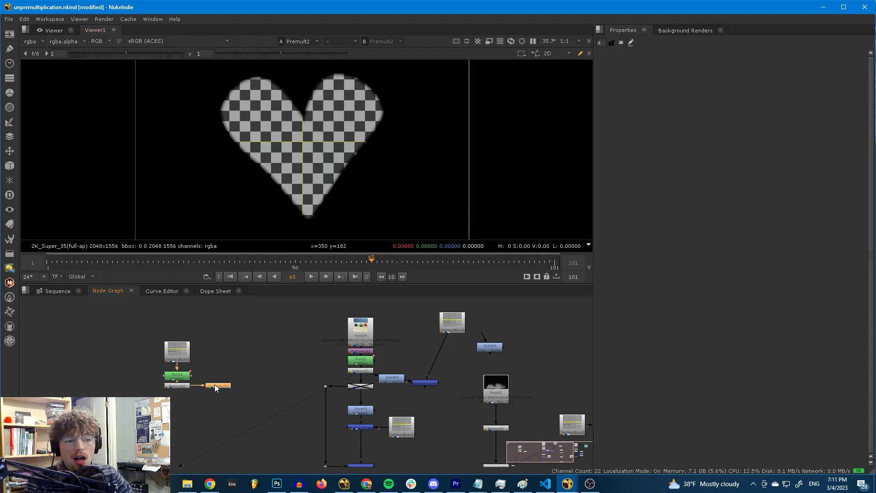
key(1)
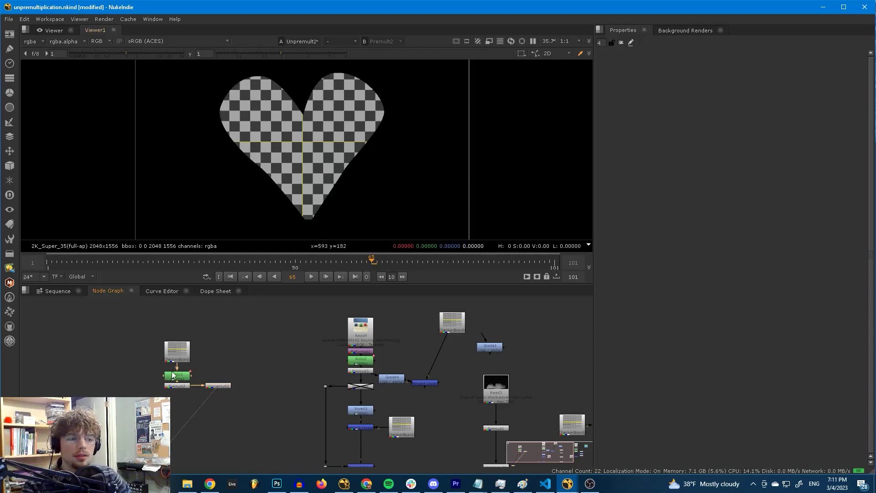
click(178, 349)
key(1)
key(2)
key(1)
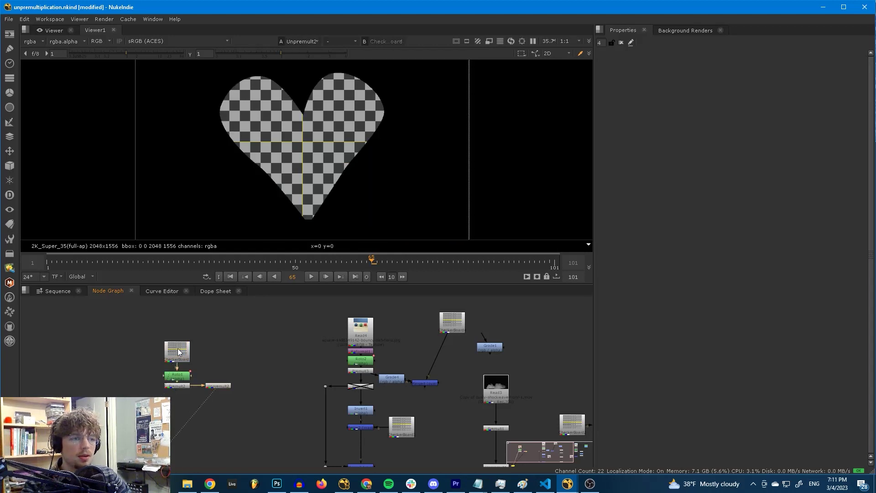
key(2)
key(1)
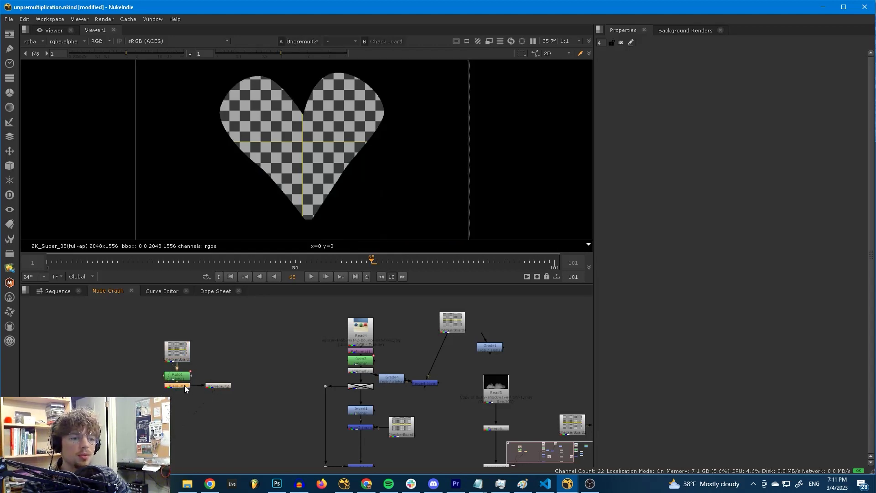
Display Premult2 and inspect the heart's soft edge up close in both colour and alpha
key(2)
scroll(232, 159, up, 5)
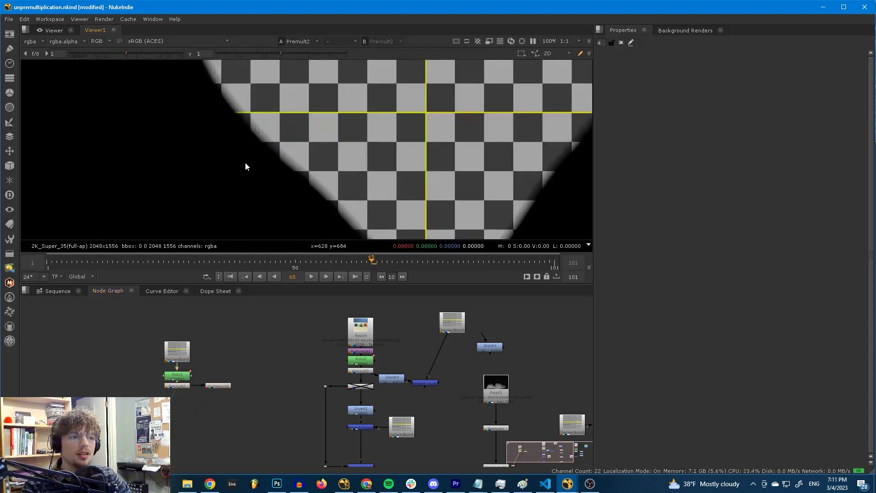
key(a)
scroll(232, 158, up, 3)
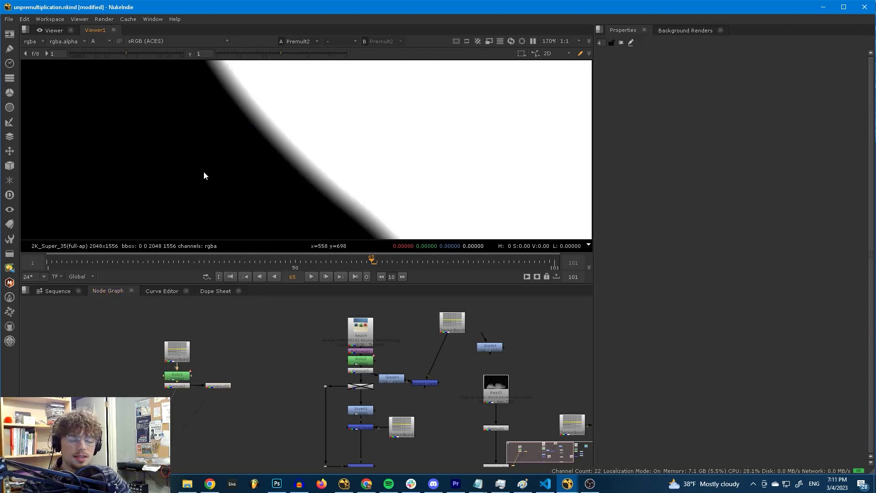
key(a)
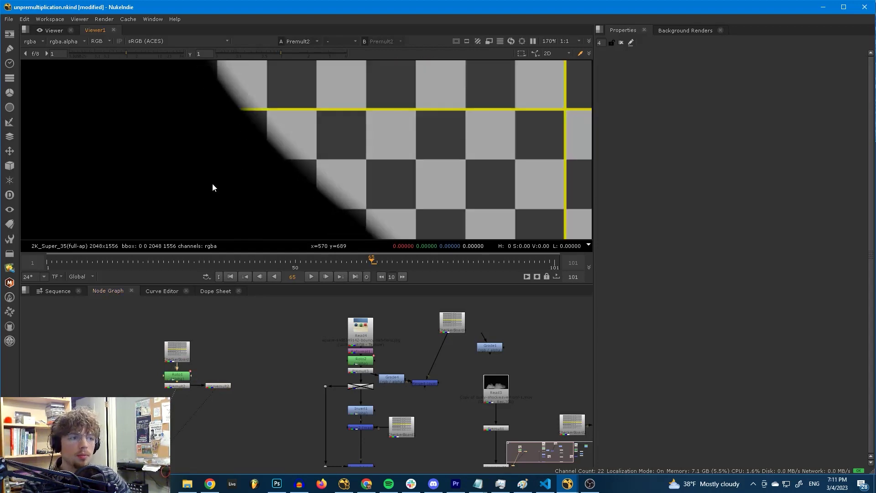
Display the Unpremult2 output to examine the same part of the heart's edge
scroll(225, 181, down, 1)
click(219, 386)
key(1)
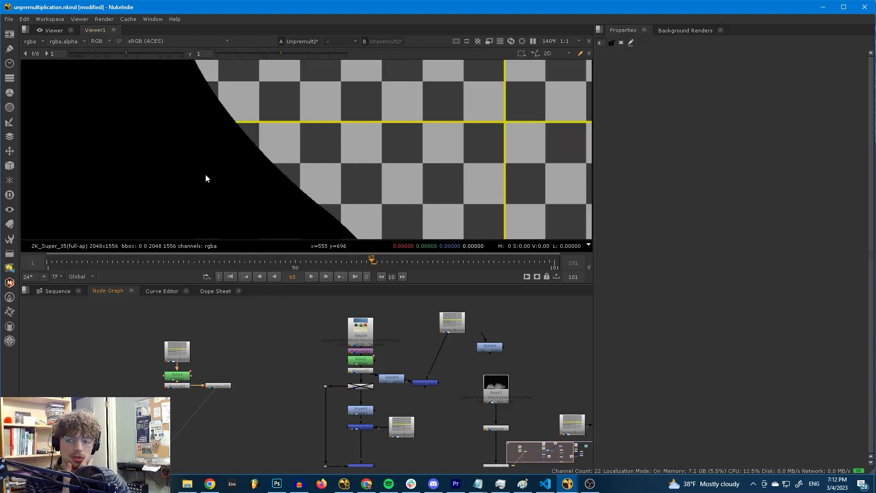
Delete the Grade4 node between Premult3 and Merge4
scroll(194, 145, down, 2)
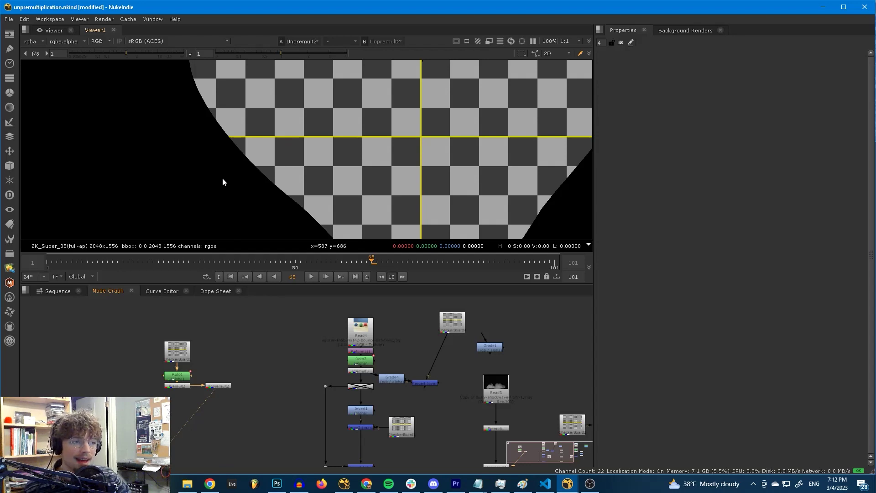
scroll(233, 175, down, 4)
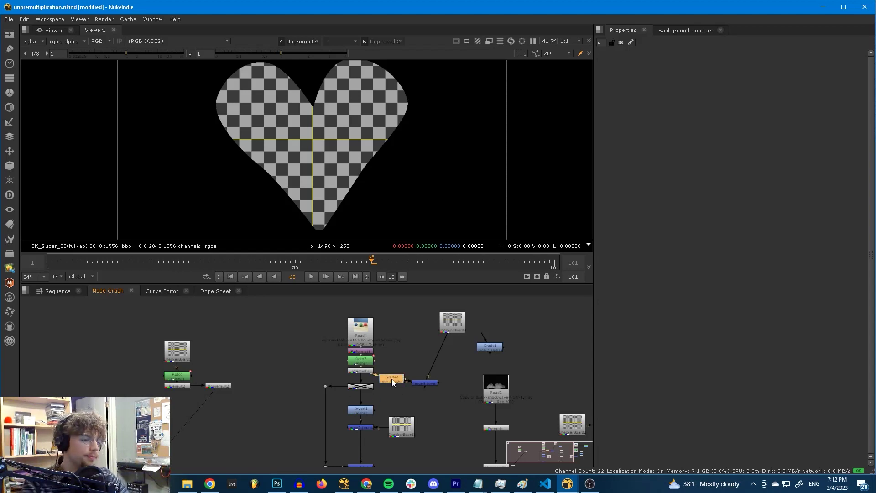
key(Delete)
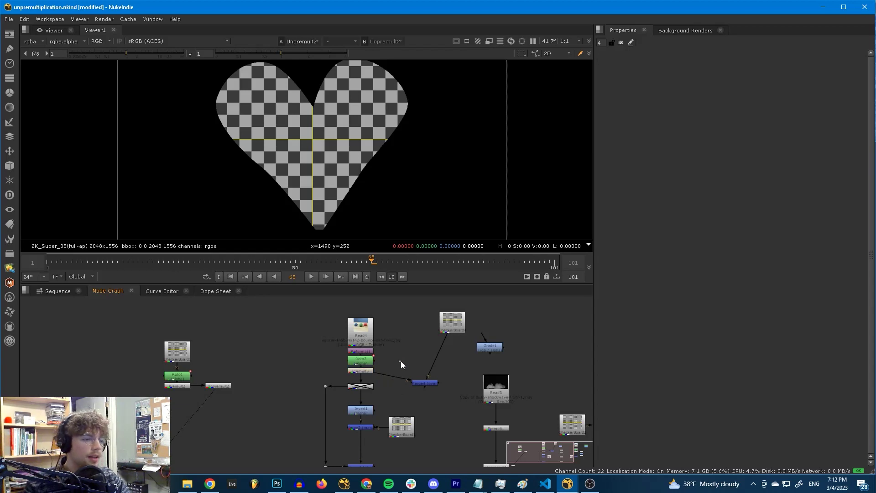
Display the Read4 source image of the three coloured balls in the viewer
click(352, 327)
key(1)
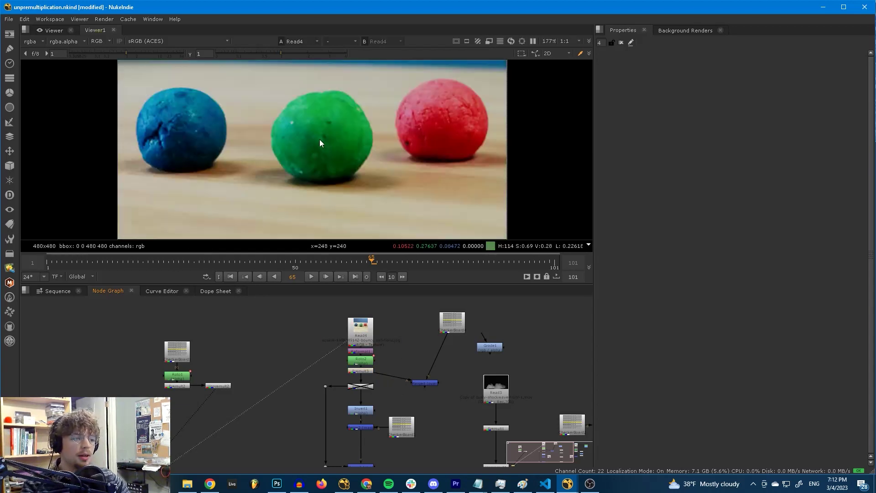
scroll(320, 146, up, 3)
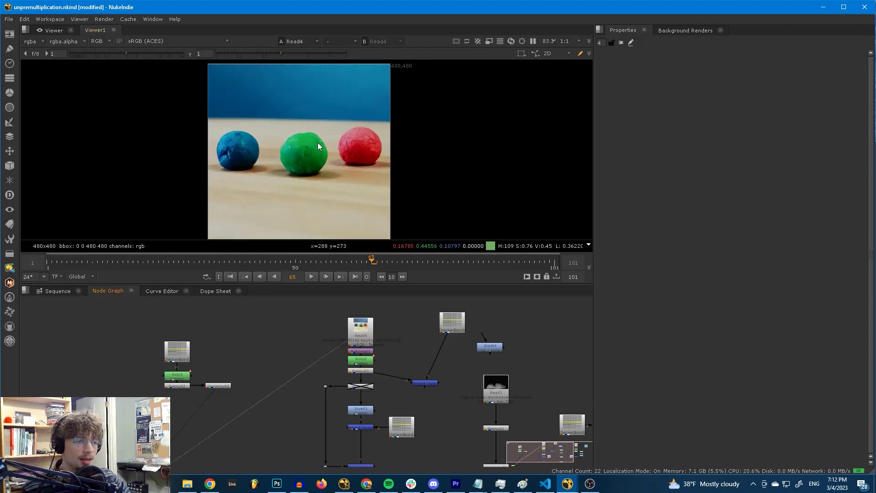
Display the Reformat1 output, followed by the checkerboard connected to the Merge2 mask node
click(361, 351)
key(1)
click(402, 429)
key(1)
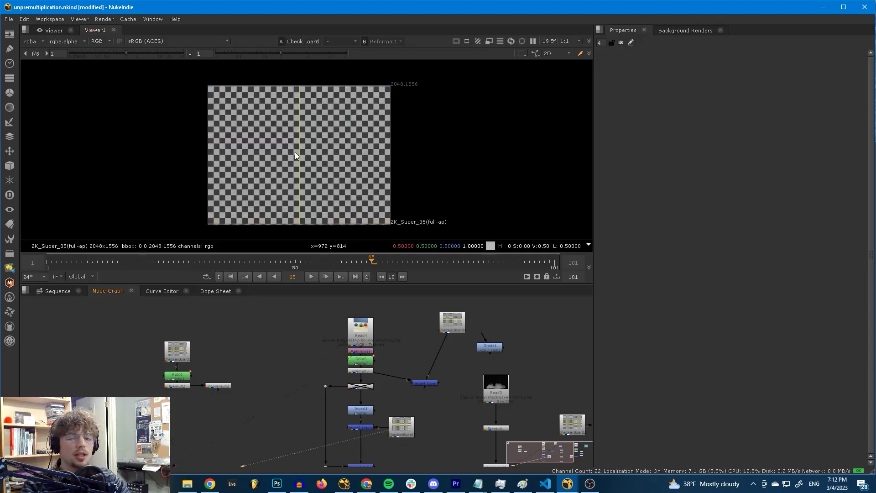
Compare the Reformat1 image of the three balls with the checkerboard background in the viewer
scroll(295, 152, up, 1)
key(1)
key(2)
key(1)
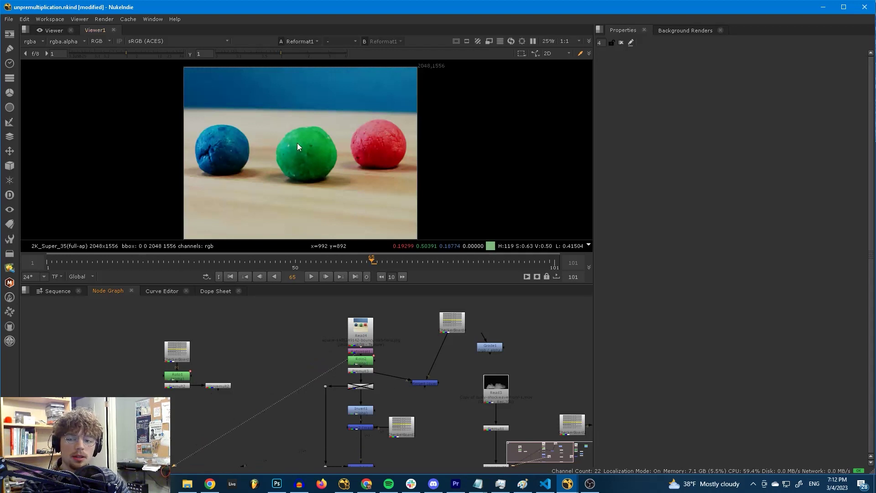
key(ctrl+y)
key(ctrl+z)
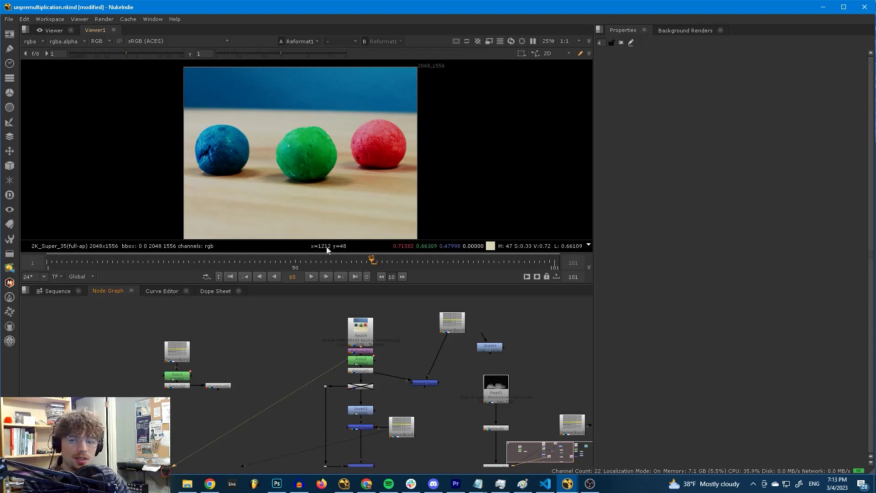
Display the Roto2 output, check its alpha channel, and return the viewer to full colour
click(362, 363)
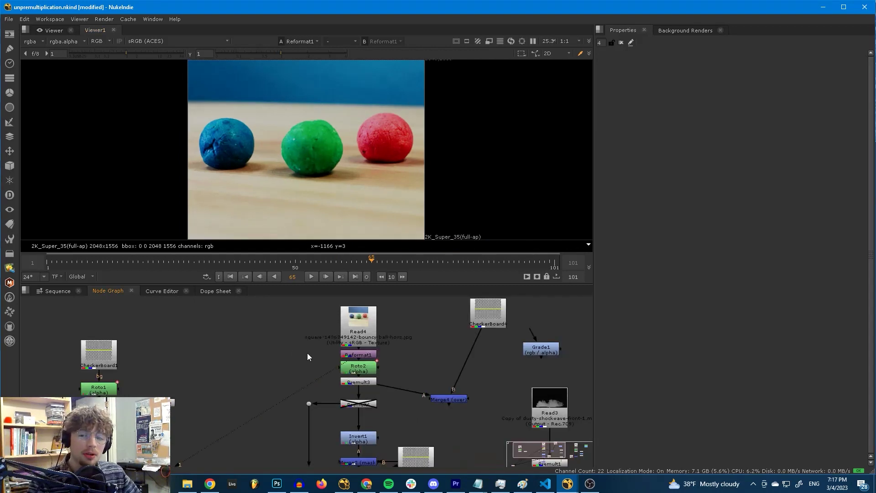
middle_drag(303, 356, 293, 357)
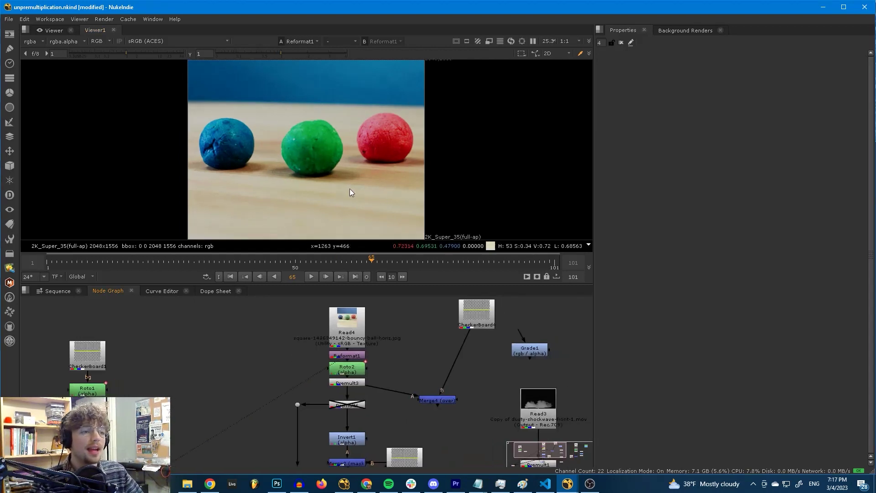
click(349, 368)
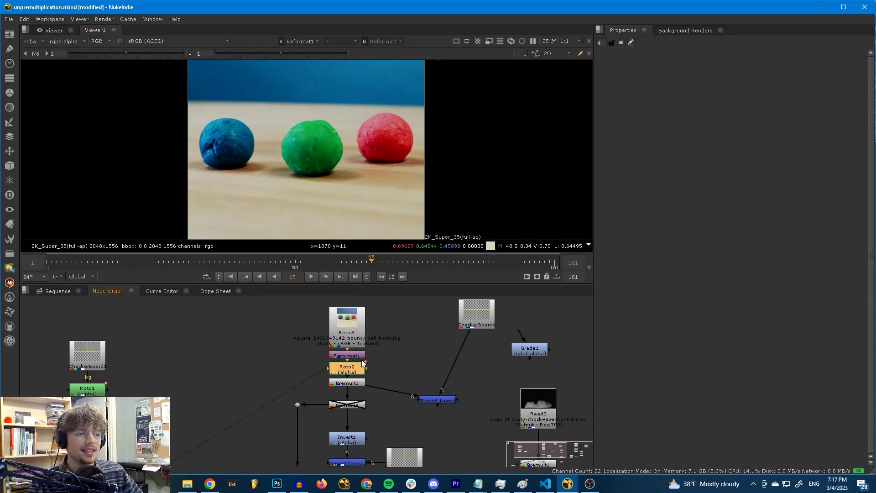
key(1)
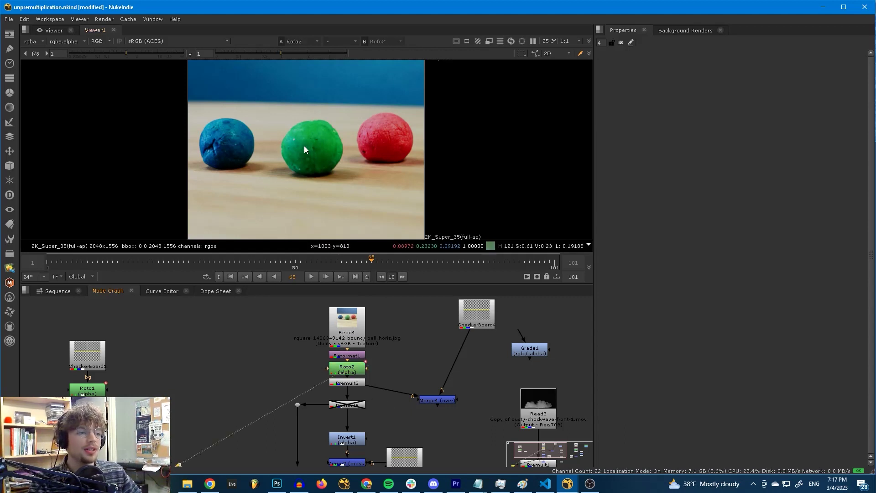
key(a)
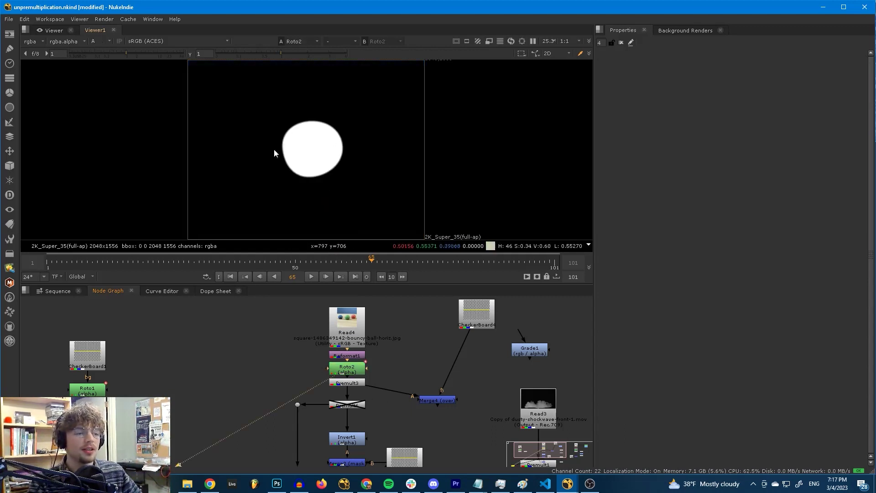
key(a)
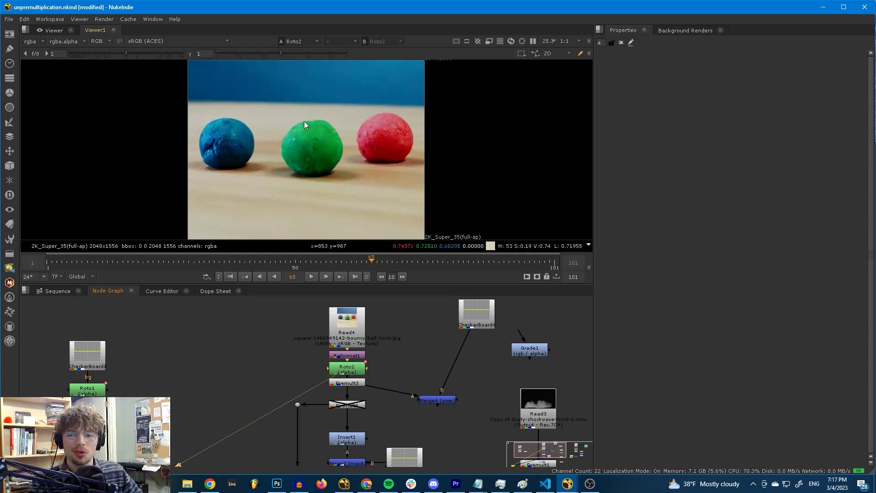
Display the Premult3 output and examine the green ball up close
click(347, 385)
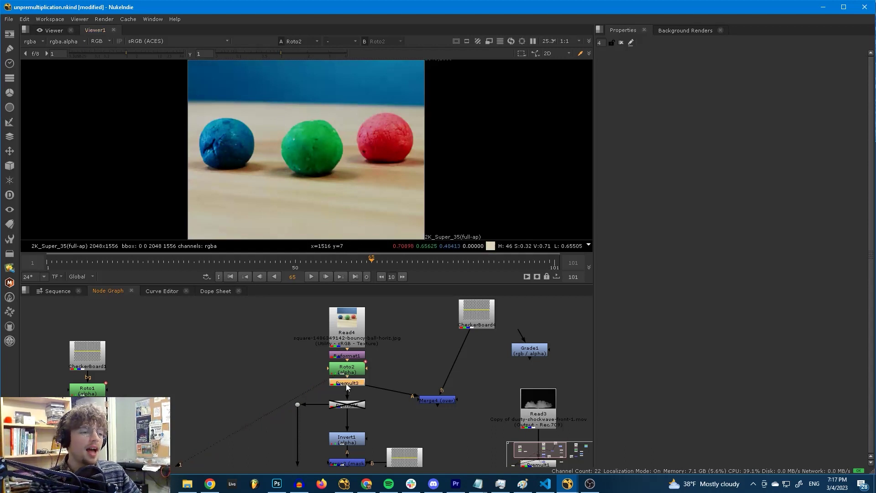
key(1)
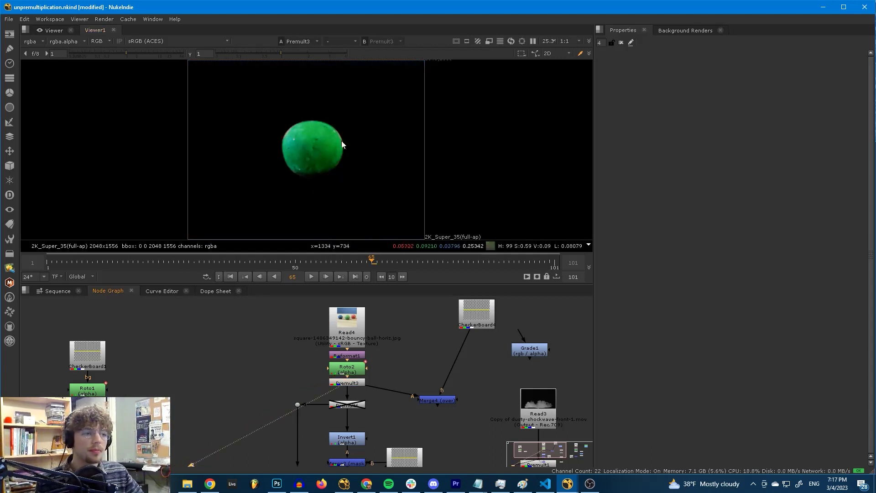
scroll(283, 153, up, 6)
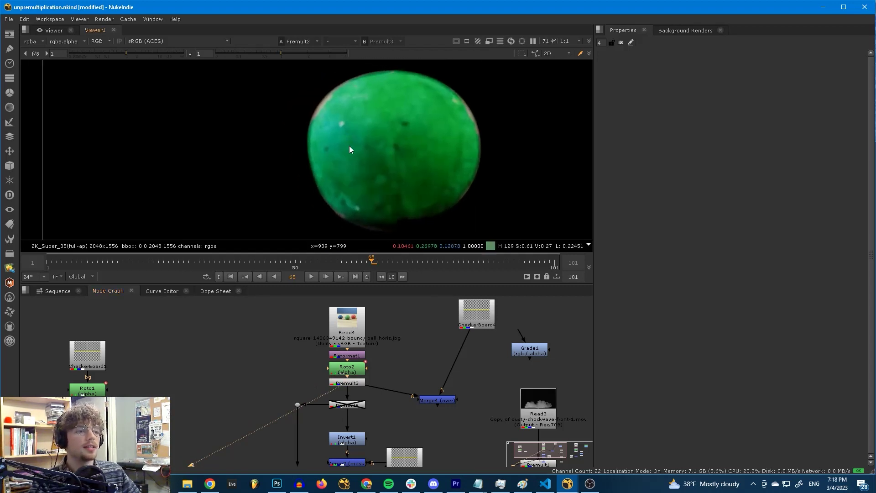
scroll(315, 126, up, 2)
Compare the alpha channel with the colour image along the green ball's edge in the Premult3 output
key(a)
key(a)
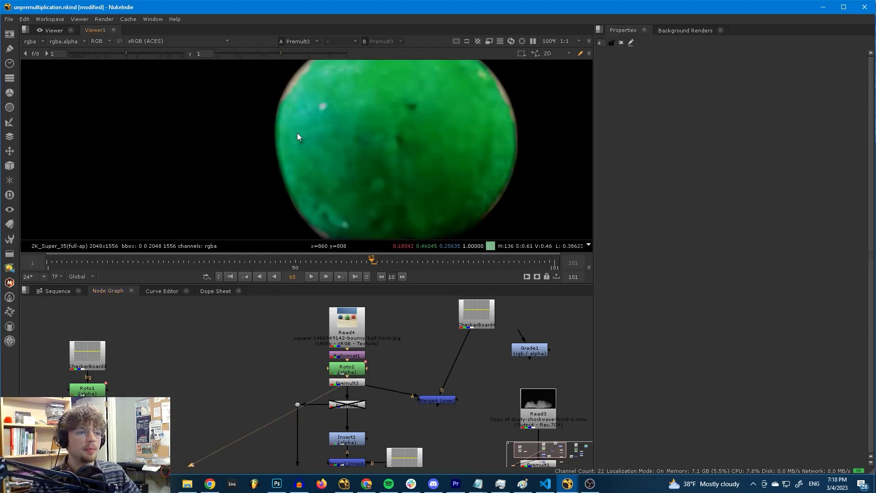
key(a)
key(a)
key(a)
key(a)
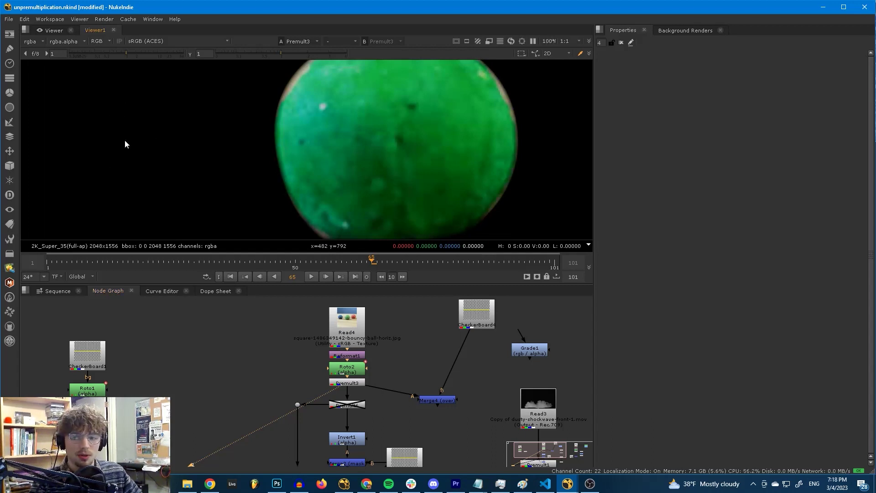
key(a)
key(a)
key(a)
key(a)
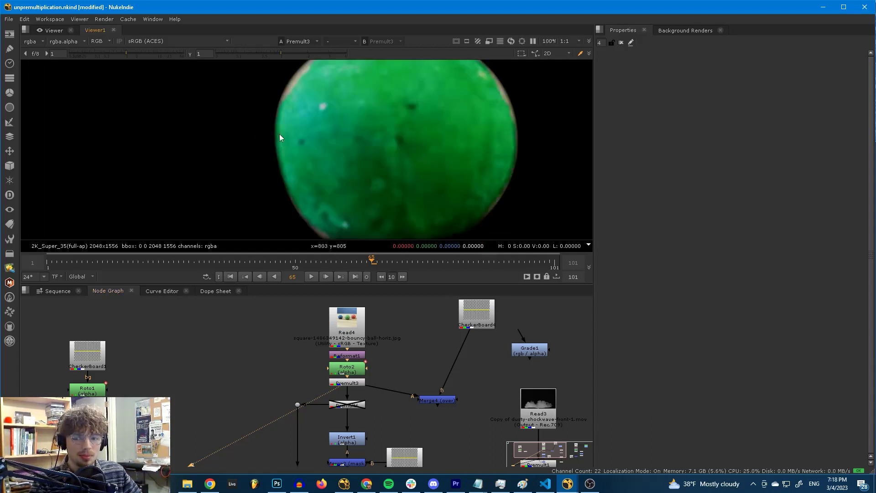
scroll(305, 150, down, 2)
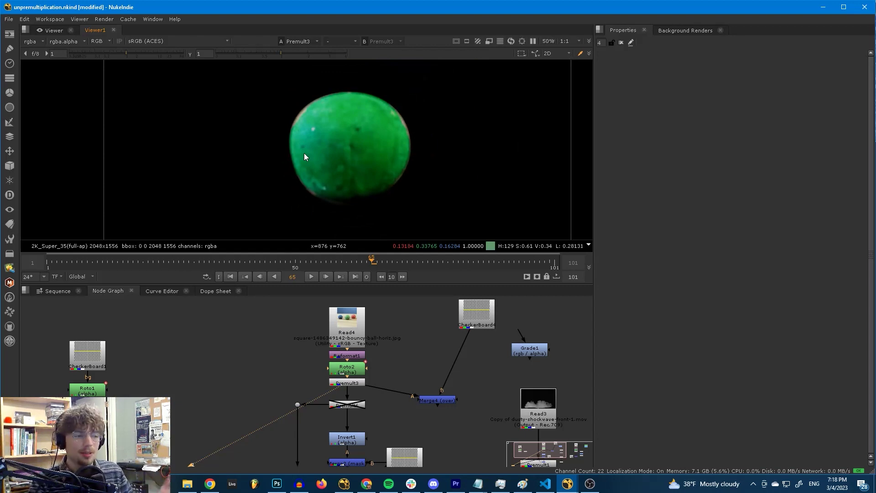
key(f)
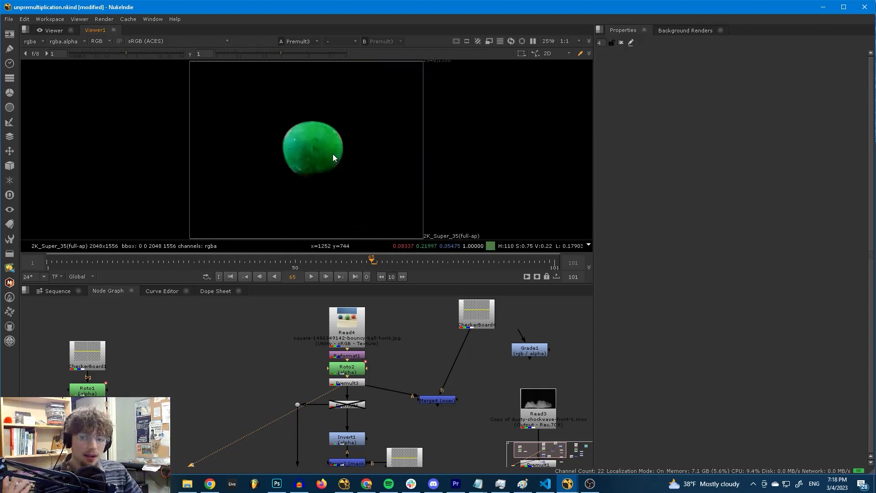
Compare the Premult3 output with the checkerboard that feeds Merge4's B input
click(356, 385)
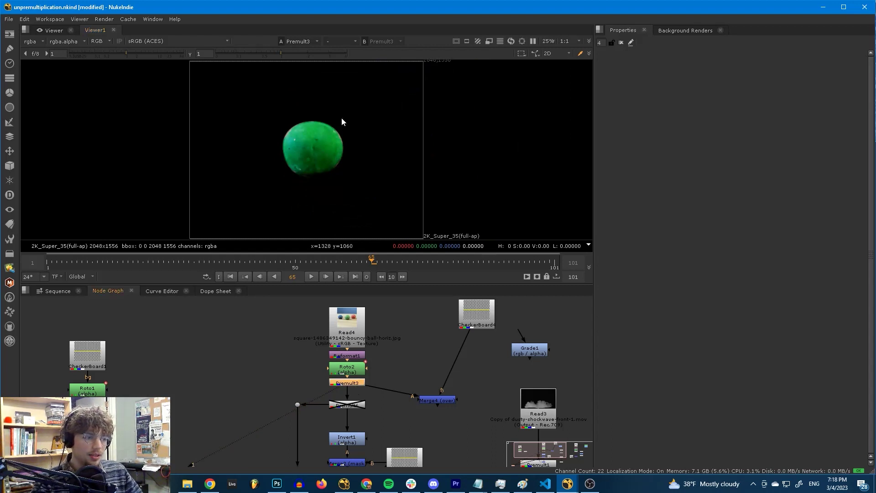
key(2)
key(1)
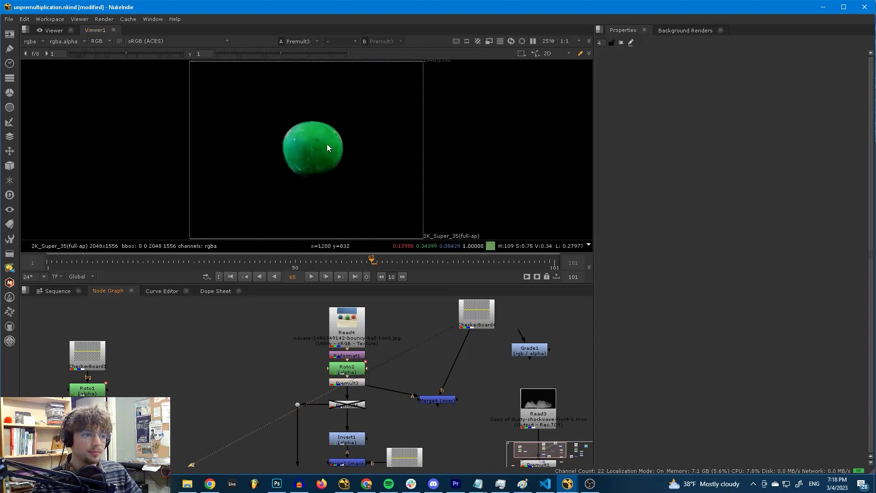
key(2)
key(1)
key(2)
Line up the Merge4 node horizontally with Premult3 and display the Merge4 output
drag(434, 404, 439, 384)
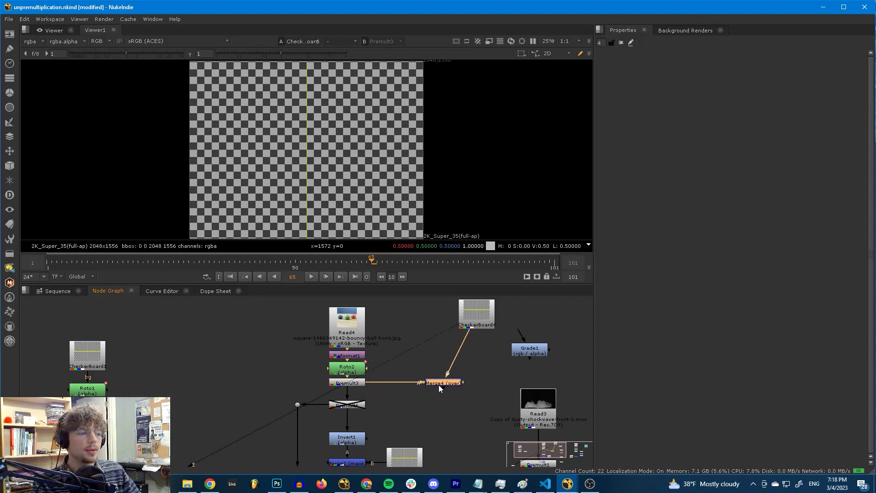
key(1)
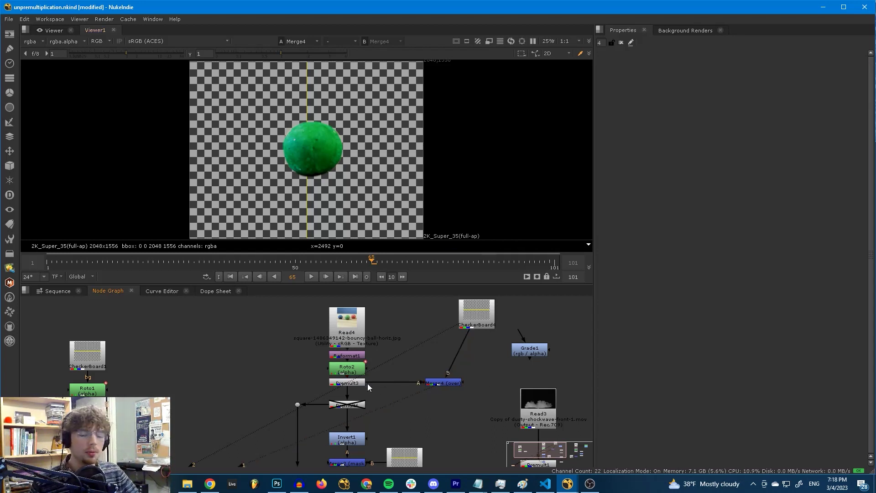
Display the Premult3 output again and compare it with the CheckerBoard3 node feeding Merge2
scroll(378, 395, down, 3)
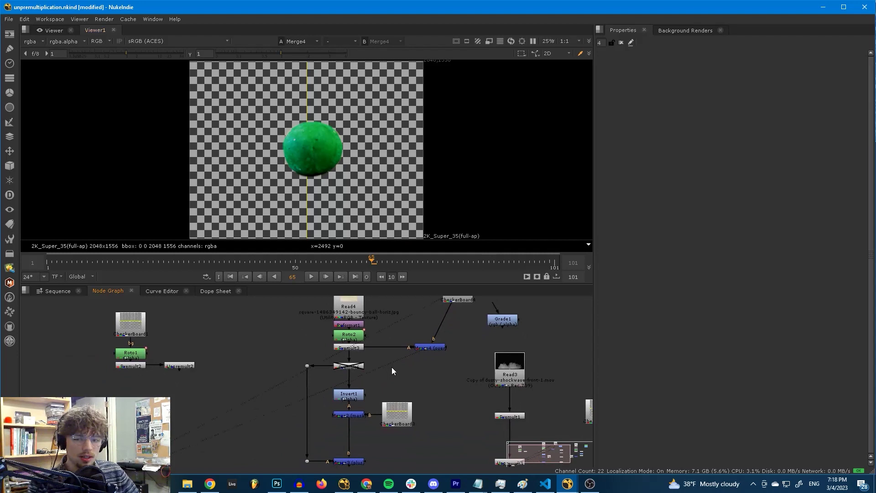
middle_drag(391, 385, 417, 353)
click(349, 330)
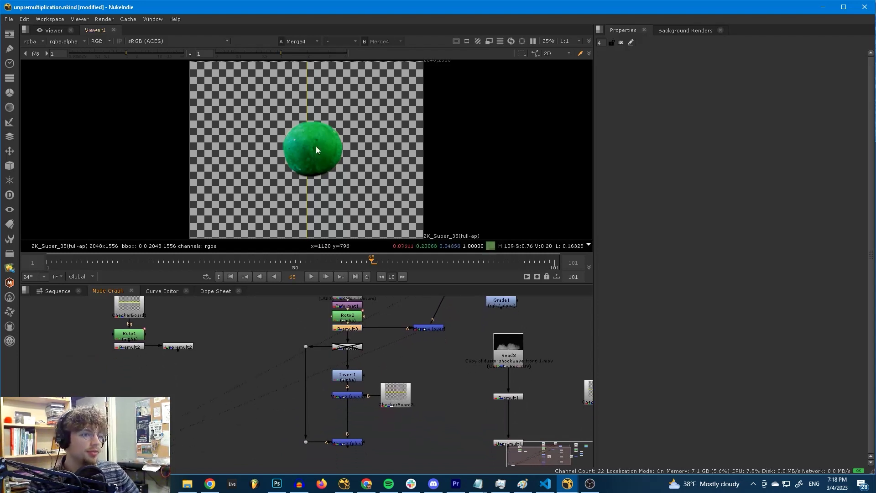
key(1)
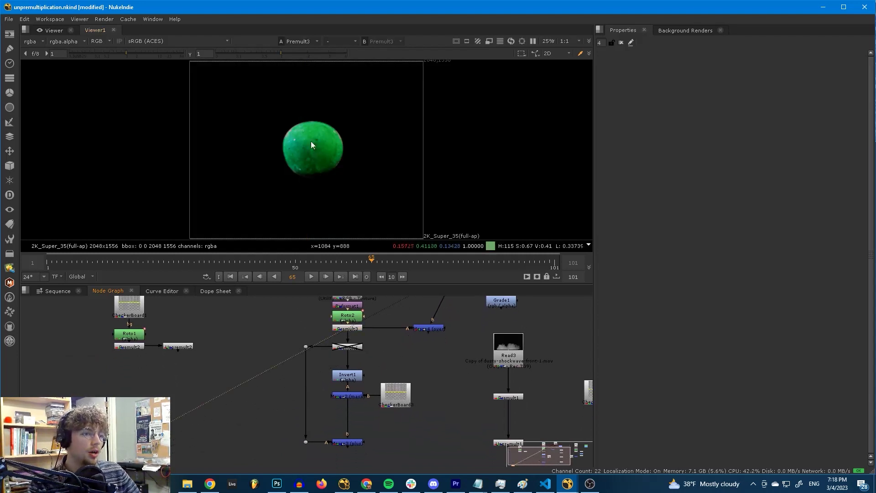
click(399, 402)
key(2)
key(1)
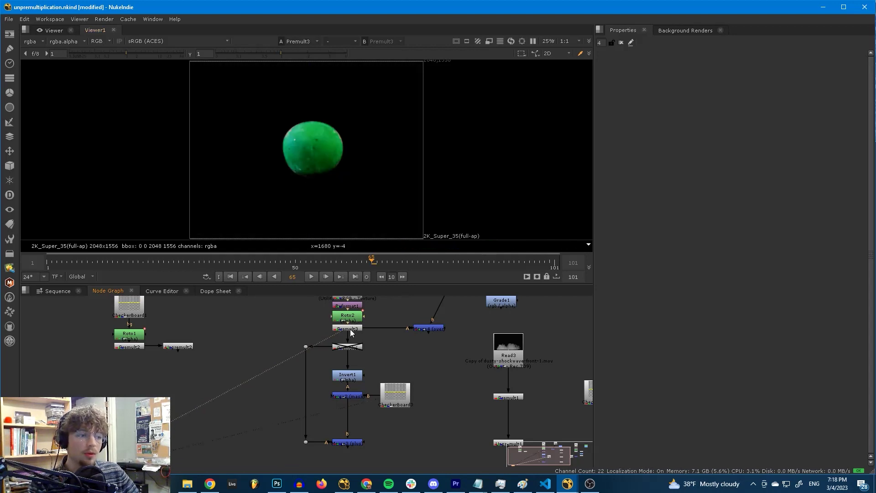
View the alpha channel of Premult3, followed by the inverted alpha from Invert1
click(351, 330)
key(a)
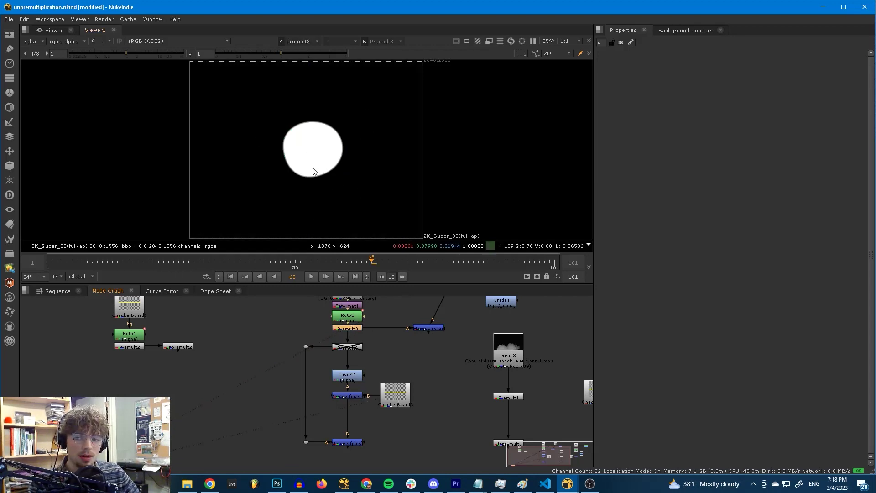
click(354, 379)
key(1)
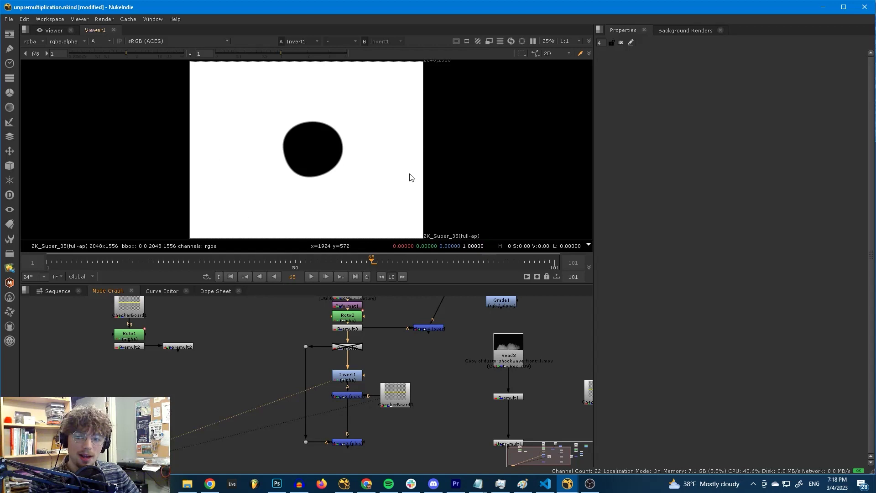
Display the Merge2 mask output in full colour
click(346, 396)
key(1)
key(a)
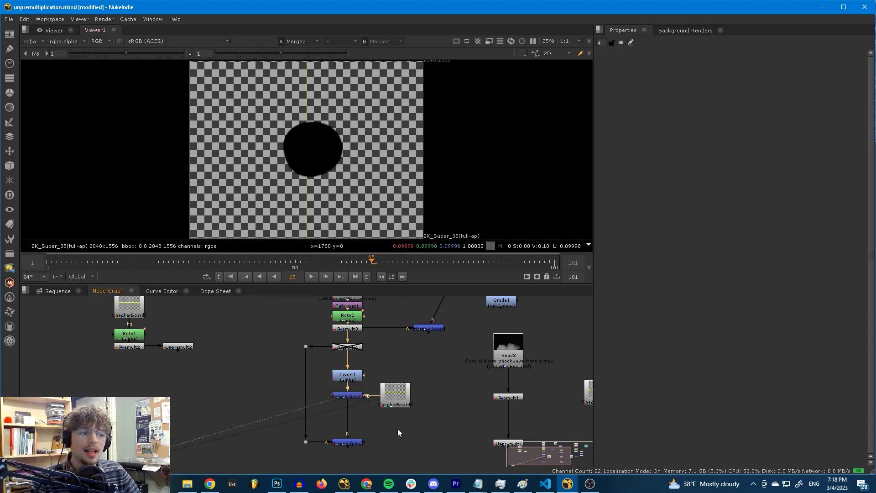
Compare the Premult3 output with the masked checkerboard from Merge2 by alternating between them in the viewer
click(351, 329)
key(1)
key(2)
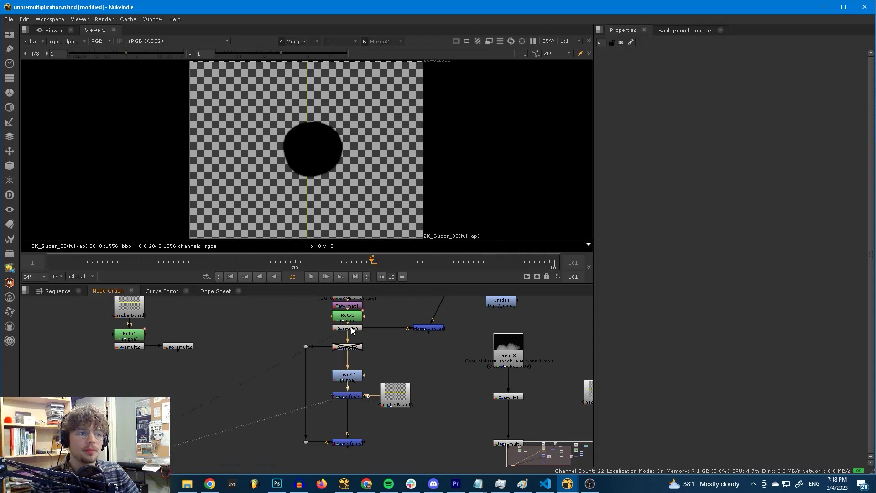
key(1)
key(2)
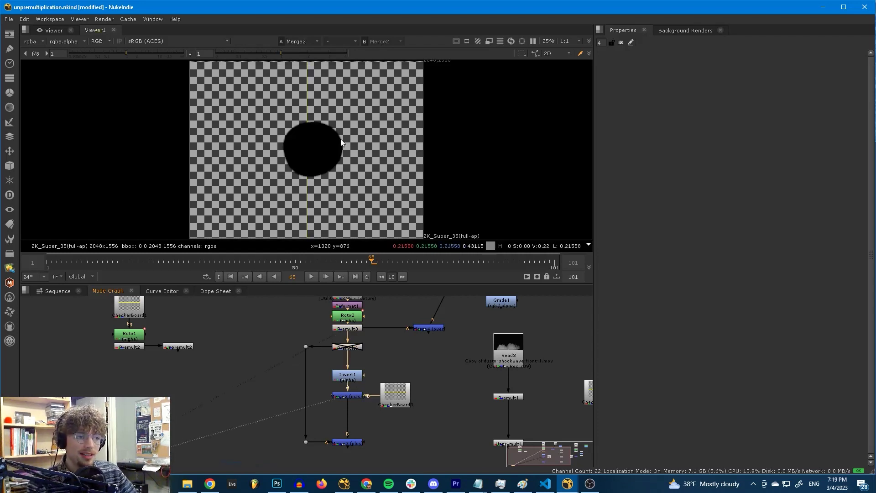
key(1)
key(2)
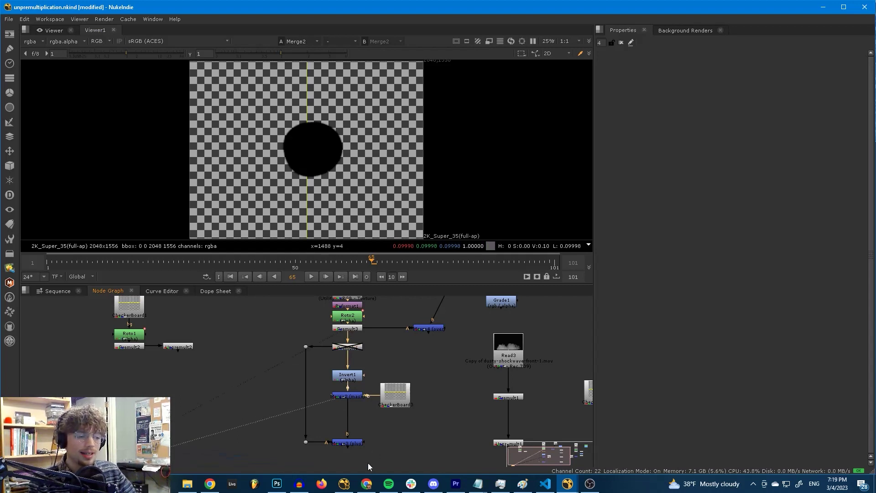
Display the Merge3 output and examine the soft left edge of the green ball against the checkerboard
click(357, 446)
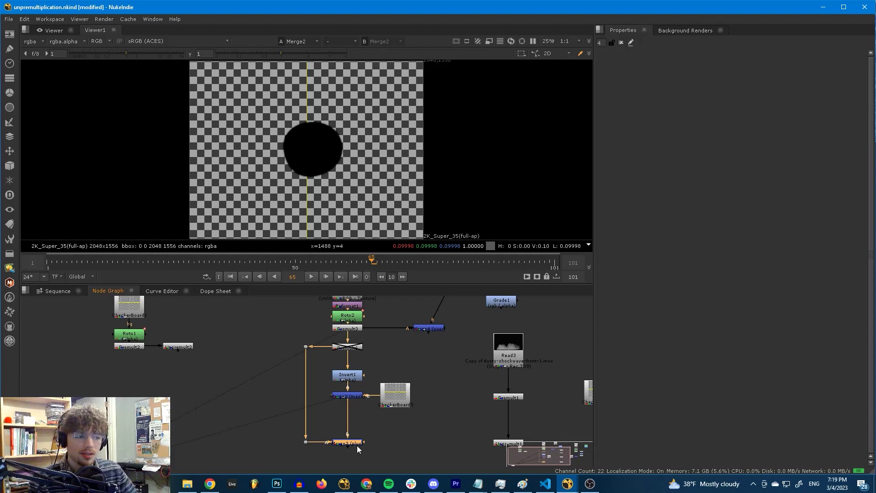
key(2)
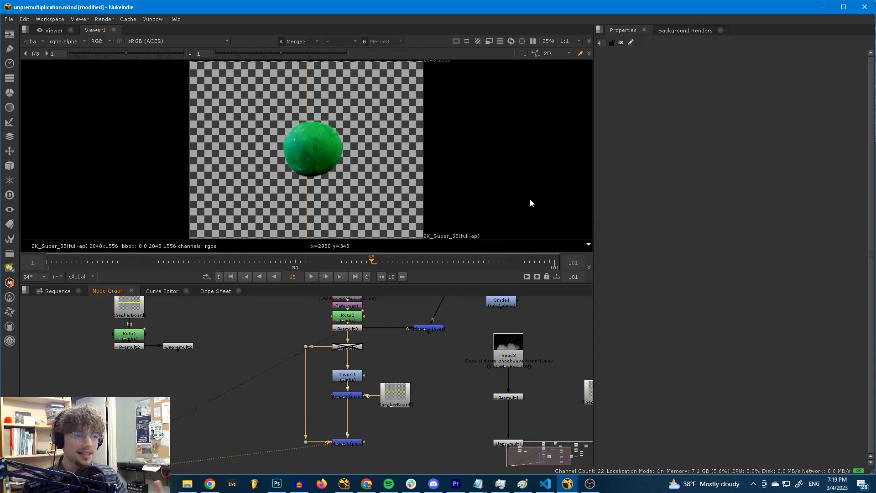
scroll(263, 129, up, 7)
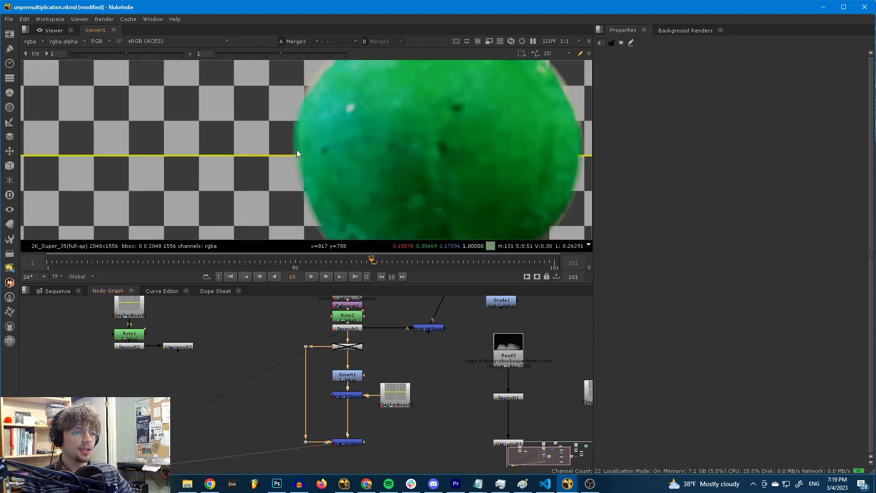
scroll(297, 153, up, 6)
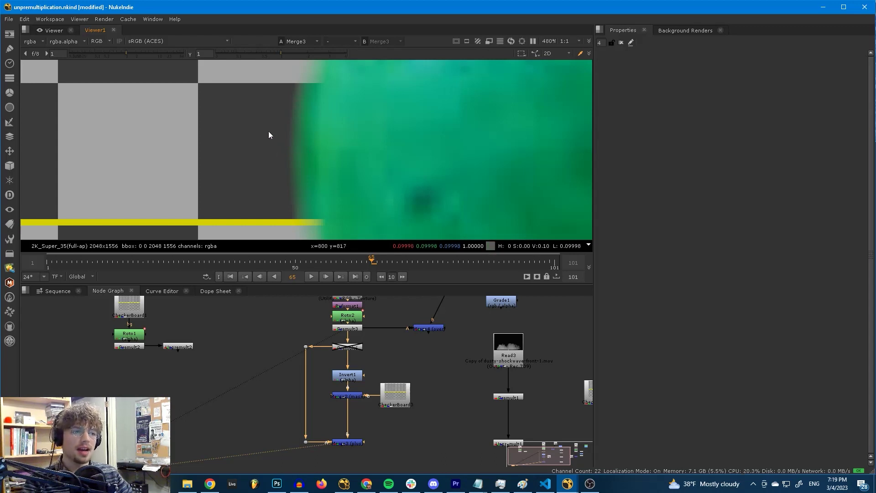
scroll(286, 355, up, 3)
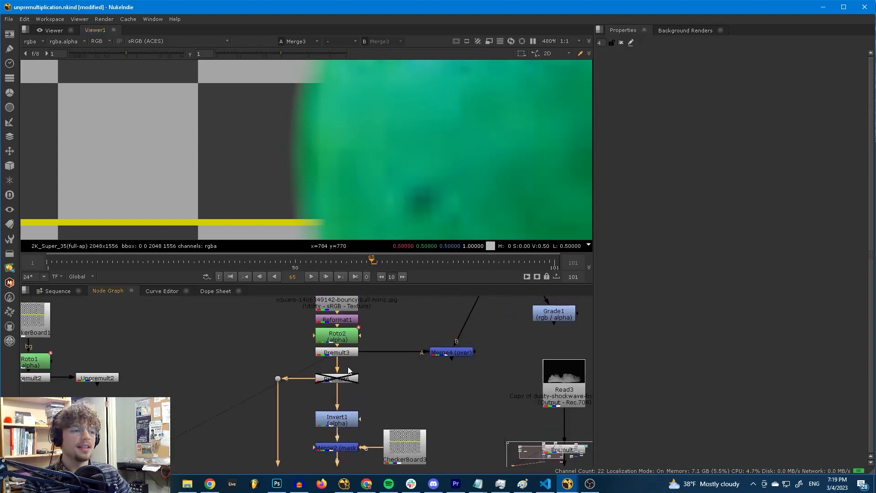
Display the Premult3 output, followed by the masked checkerboard from Merge2, to compare the ball's soft left edge
middle_drag(346, 356, 349, 351)
click(350, 347)
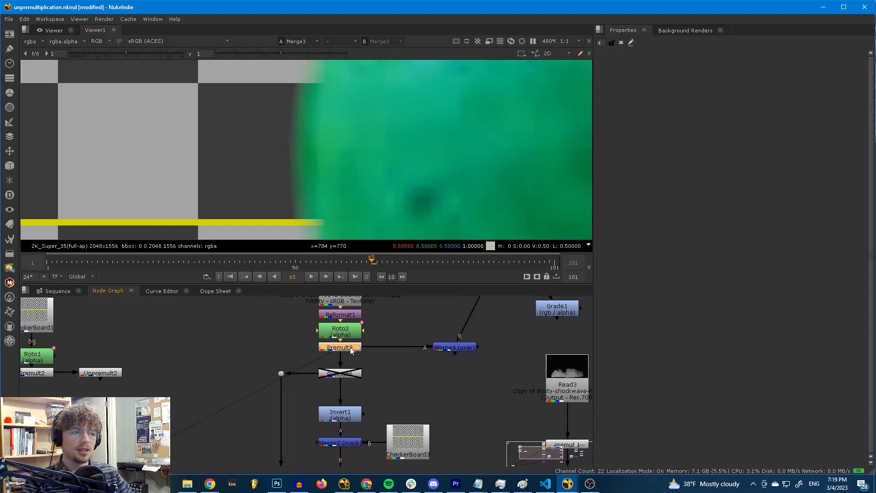
key(1)
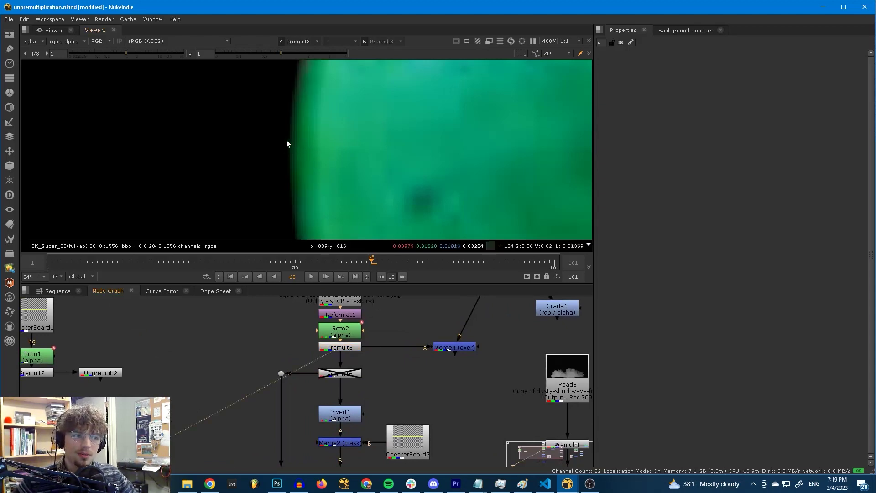
middle_drag(342, 393, 341, 366)
click(347, 414)
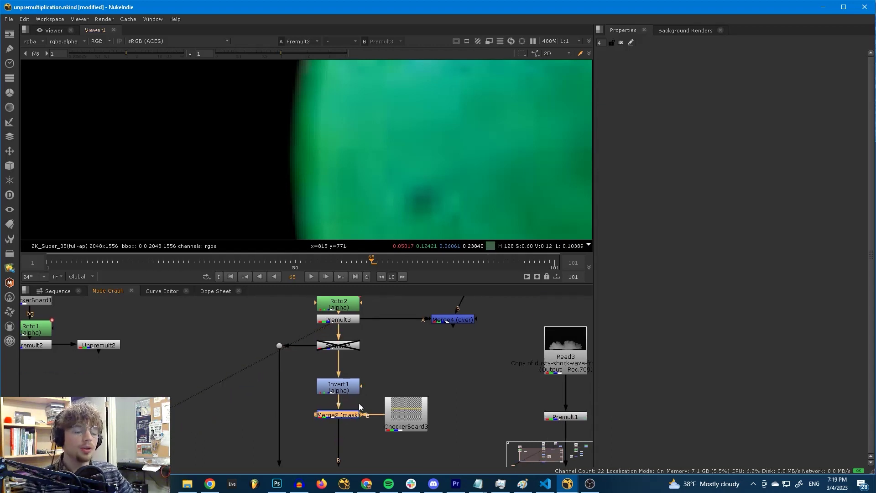
key(1)
click(359, 403)
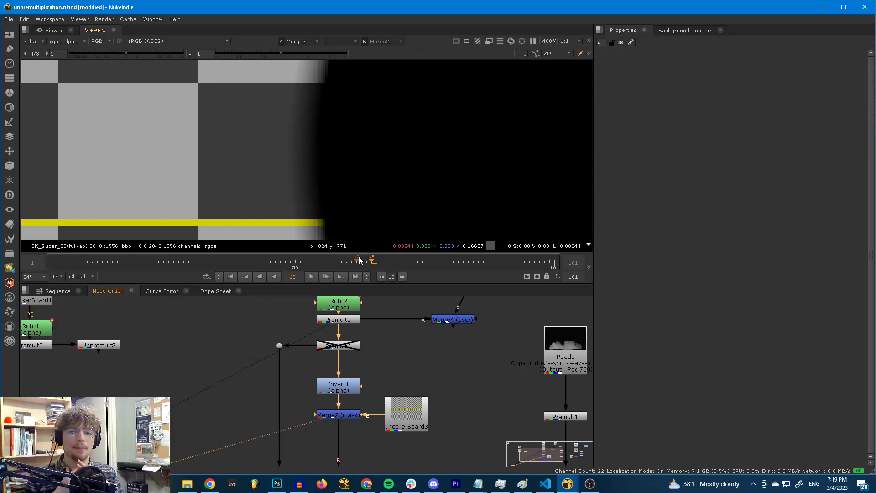
Display the Merge3 plus result and examine the ball's edge over the checkerboard
middle_drag(382, 397, 372, 346)
scroll(372, 346, down, 1)
click(340, 415)
key(1)
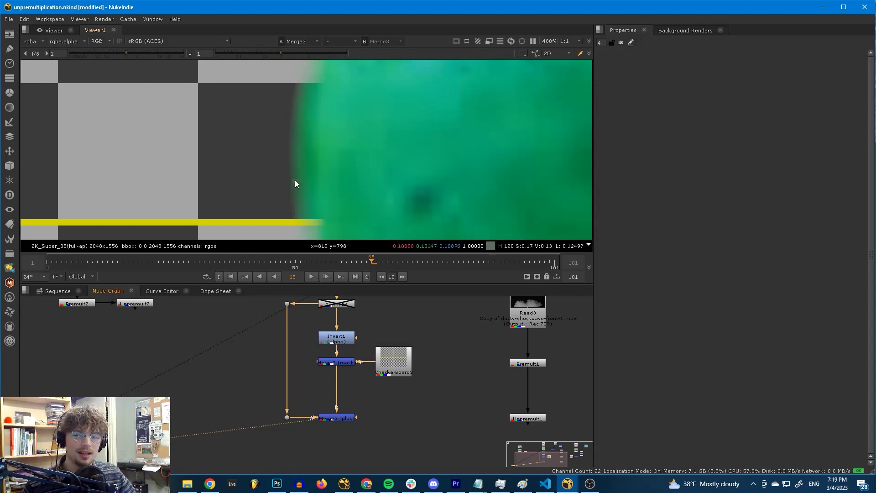
middle_drag(342, 362, 336, 388)
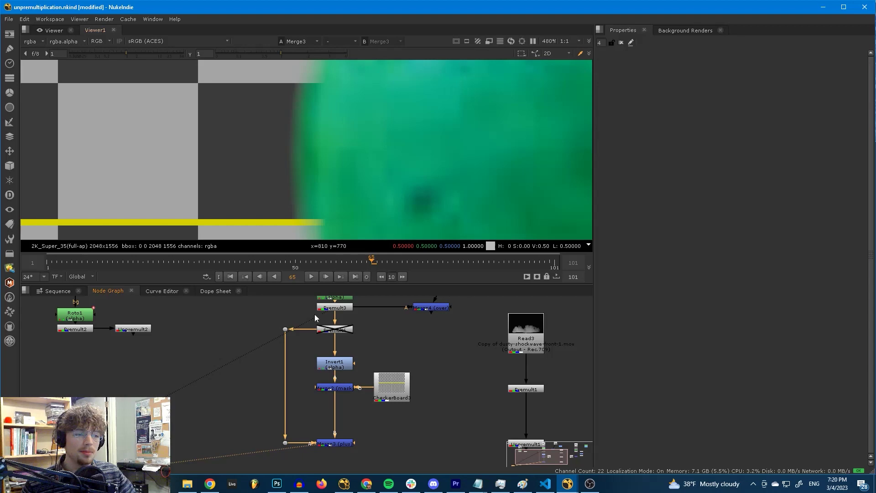
Insert a Grade node between Premult3 and the A input of Merge4, and display the Merge4 output
scroll(323, 351, down, 3)
scroll(321, 345, up, 2)
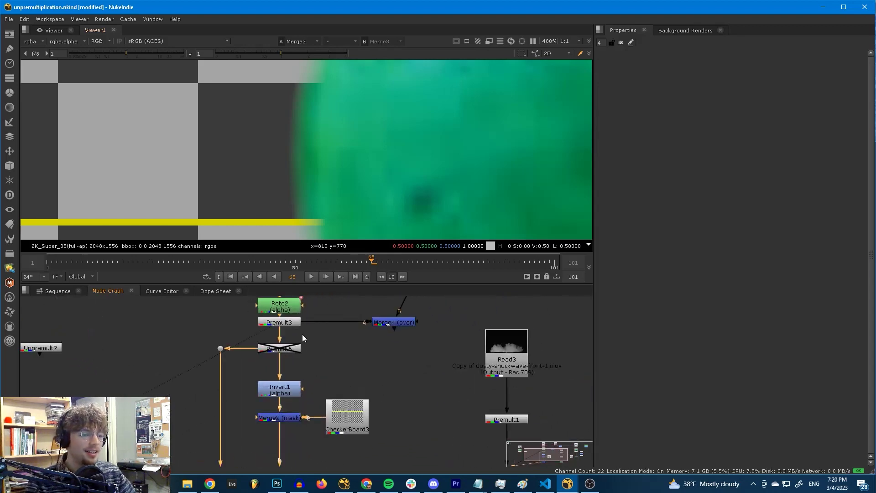
scroll(304, 337, down, 2)
middle_drag(352, 331, 301, 350)
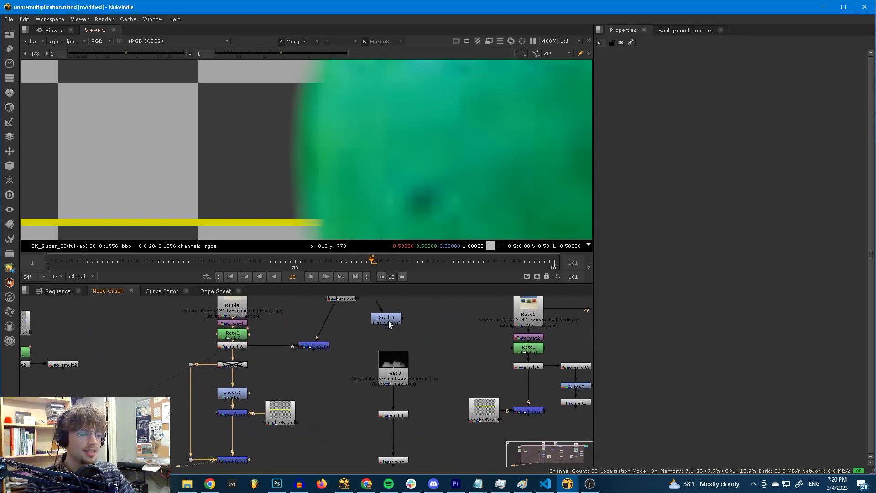
drag(388, 321, 396, 320)
click(371, 339)
key(g)
drag(277, 337, 313, 360)
click(281, 345)
key(1)
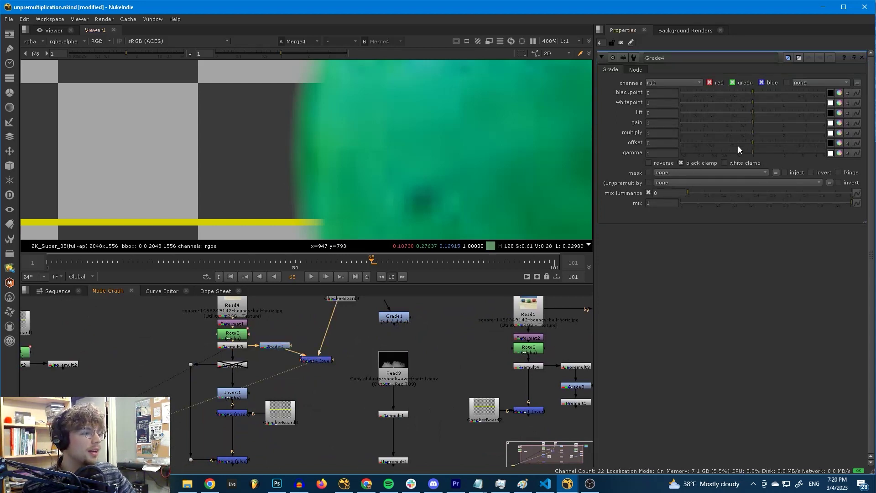
Set Grade4's gamma to 3.55 and compare its colour output with its alpha channel
drag(754, 152, 810, 151)
key(1)
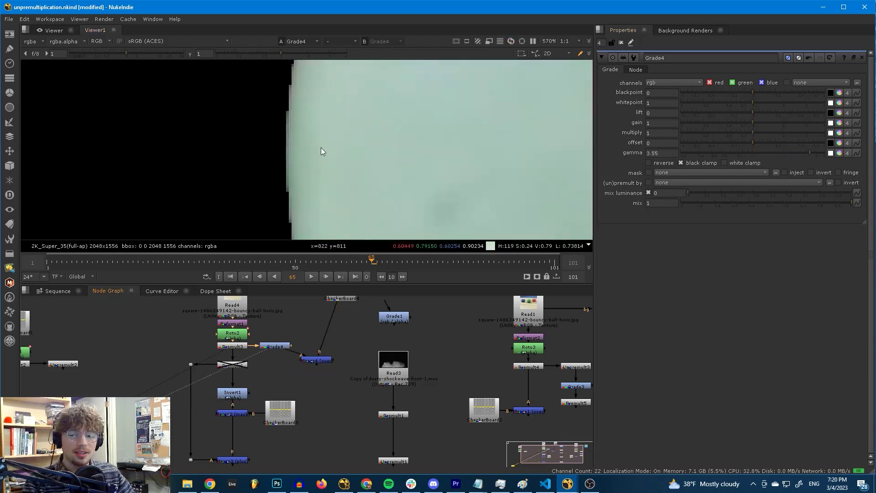
key(a)
key(a)
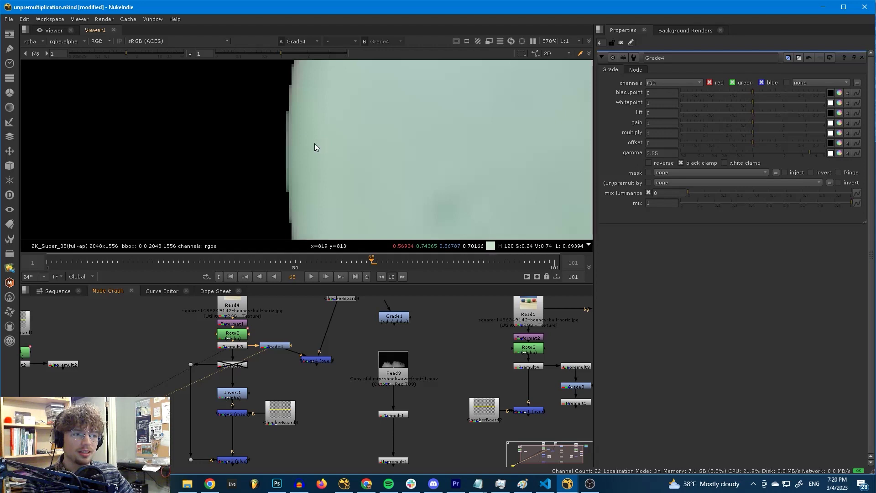
key(a)
key(a)
key(a)
key(a)
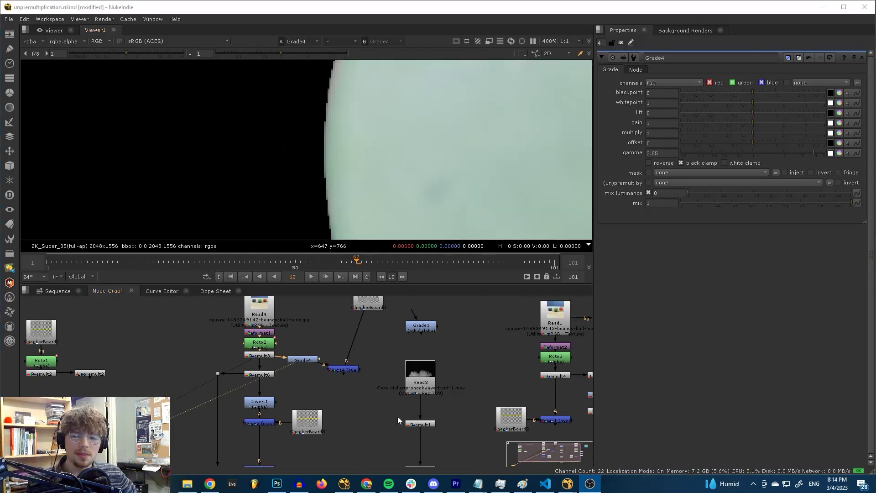
View the Premult3 output and the masked checkerboard from Merge2 around the ball's left edge
middle_drag(288, 402, 321, 350)
scroll(341, 349, down, 3)
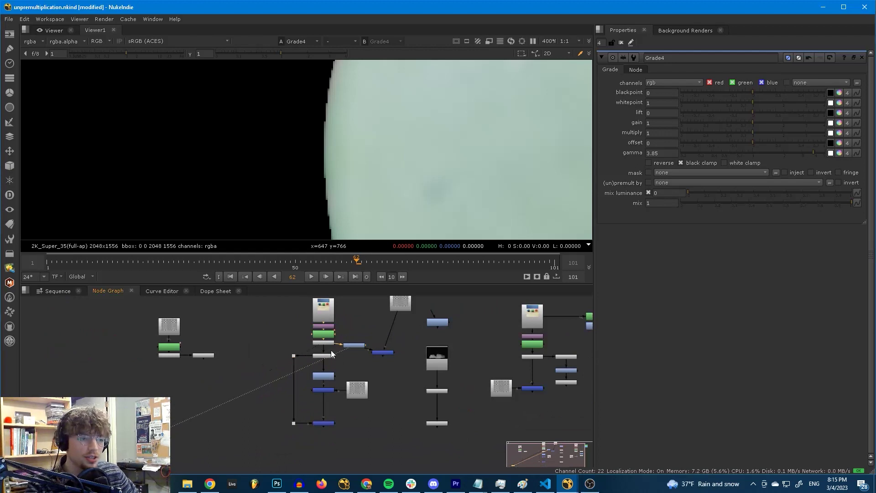
click(325, 344)
key(1)
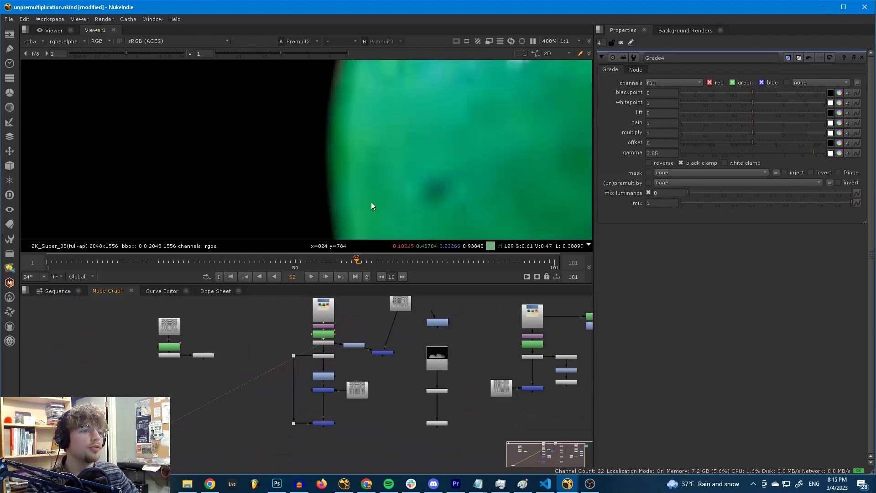
click(327, 425)
click(333, 390)
key(1)
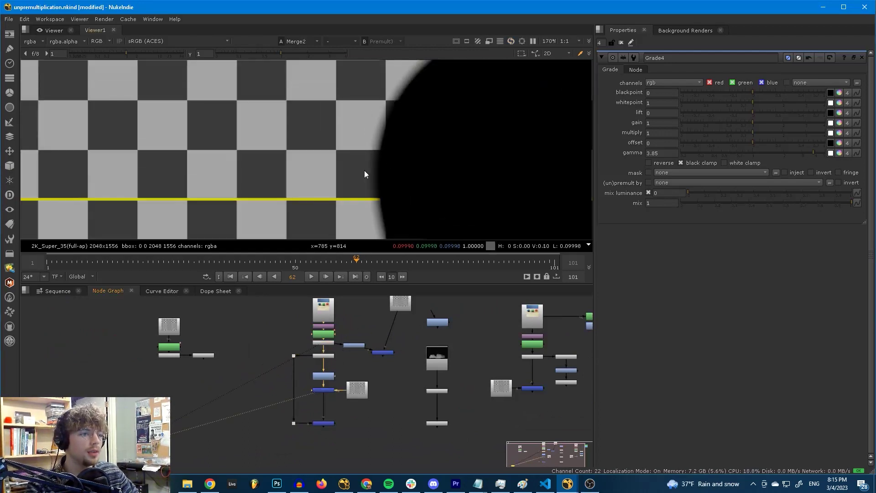
middle_drag(360, 186, 334, 166)
Display the alpha channel of Invert1
click(354, 346)
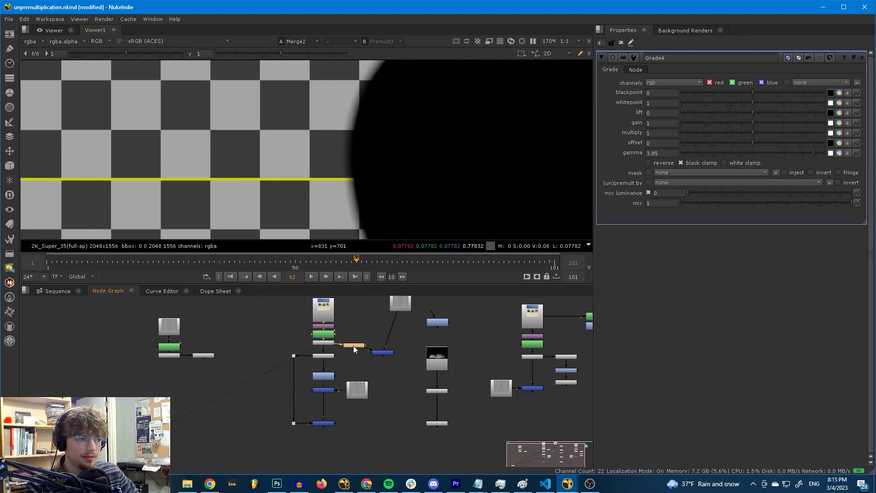
scroll(348, 398, up, 2)
click(315, 388)
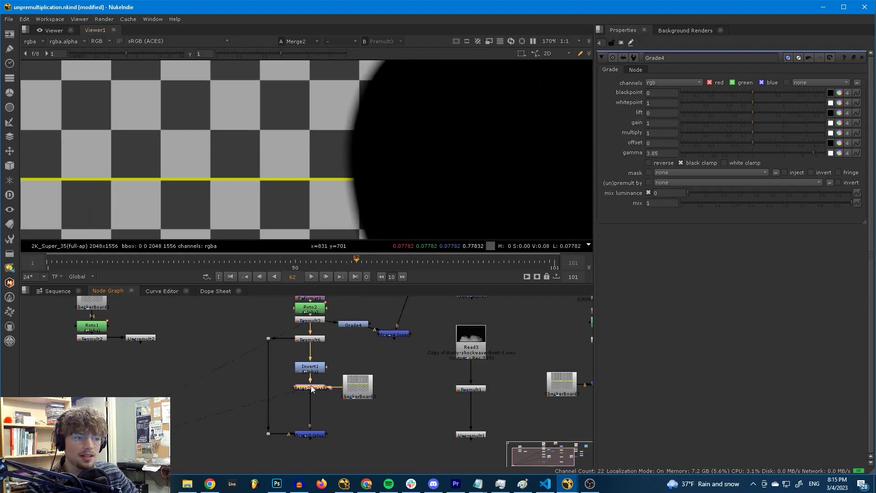
click(310, 367)
key(1)
key(a)
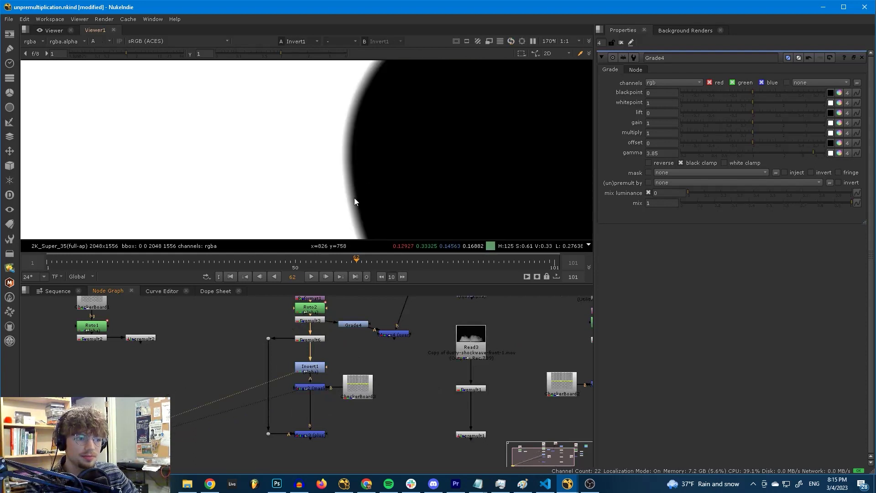
Compare the alpha of the Premult node above Invert1 with the alphas of Invert1 and Merge2
click(318, 340)
key(1)
click(319, 368)
key(1)
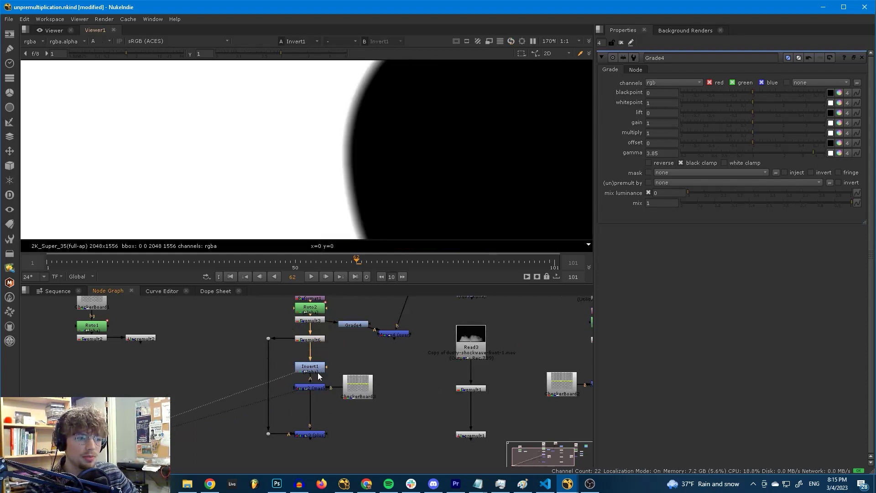
click(318, 390)
key(1)
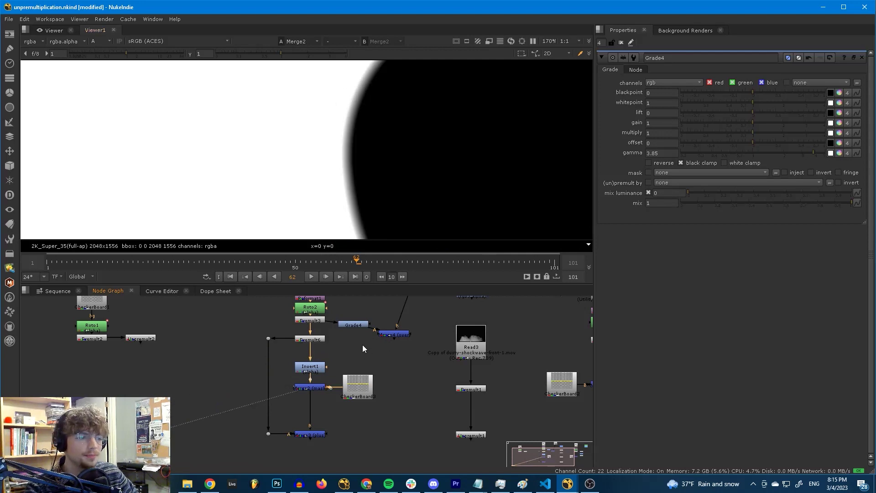
Display the Grade4 output in full colour and examine the graded edge up close
click(353, 325)
key(1)
key(a)
scroll(352, 154, up, 3)
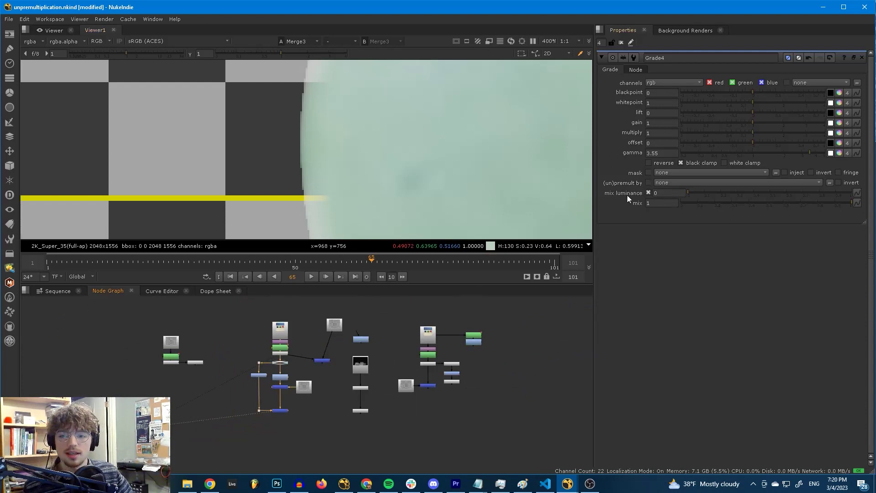
Delete the Grade node from the side branch feeding Merge3
scroll(249, 390, up, 2)
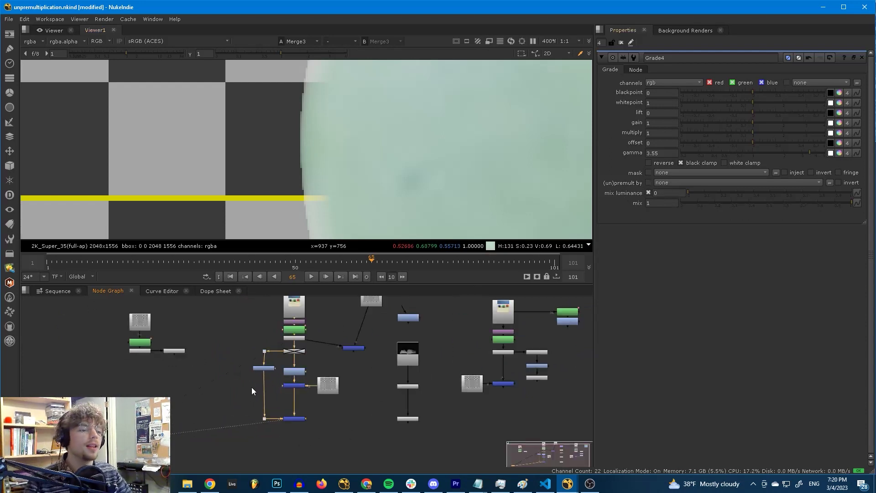
click(266, 368)
key(Delete)
scroll(325, 336, up, 1)
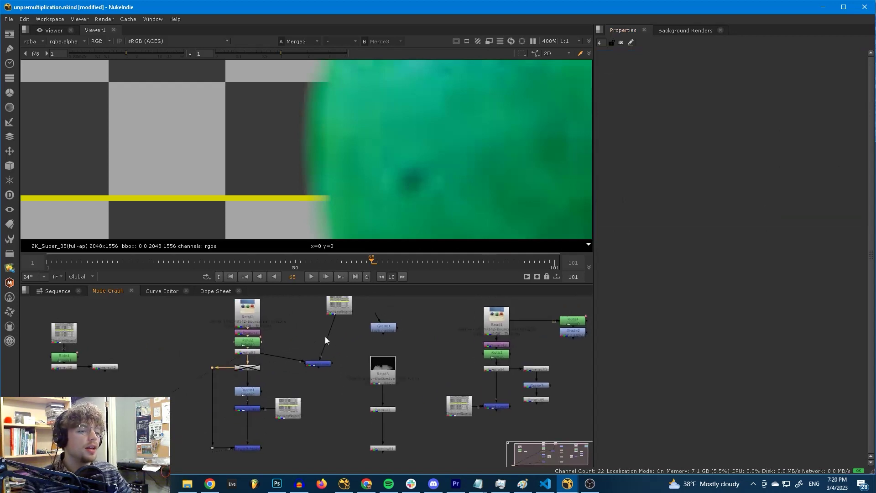
Create a new unconnected Grade node and place it in the empty area above Merge4
key(g)
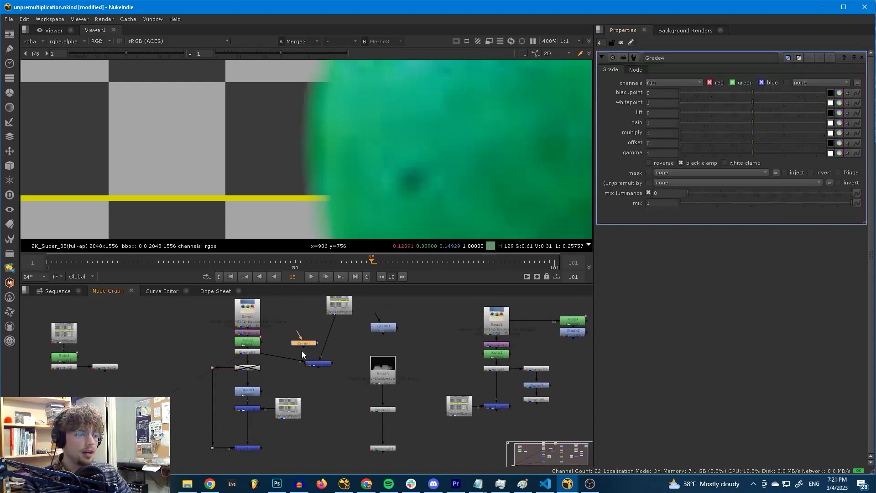
scroll(297, 387, up, 2)
middle_drag(287, 365, 329, 424)
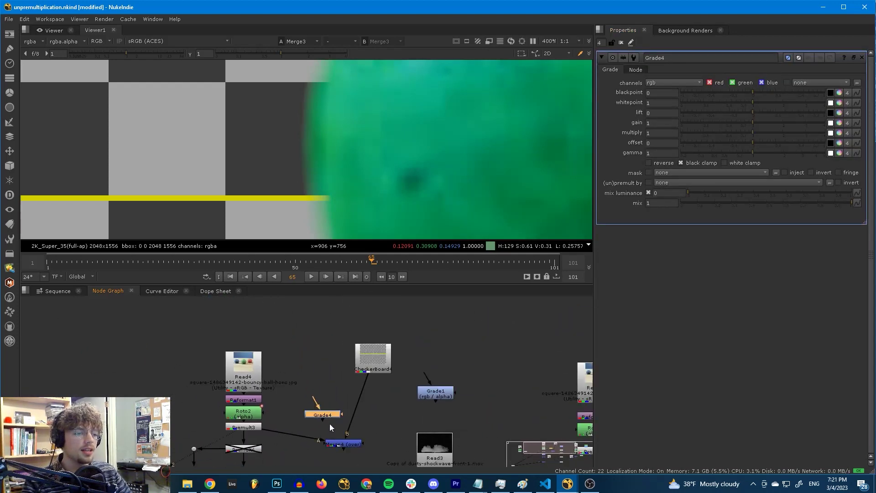
drag(327, 413, 324, 336)
middle_drag(323, 325, 311, 362)
Add an Unpremult node before the new Grade and a Premult node after it
key(Tab)
text(unp)
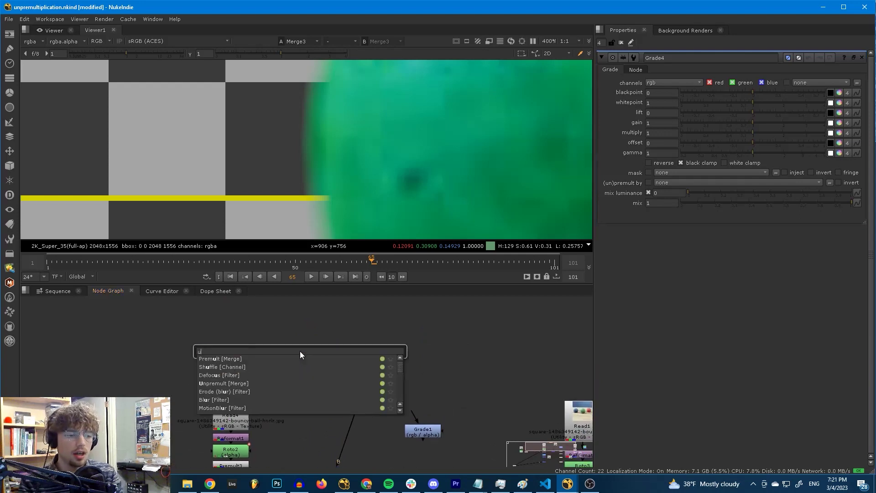
key(Return)
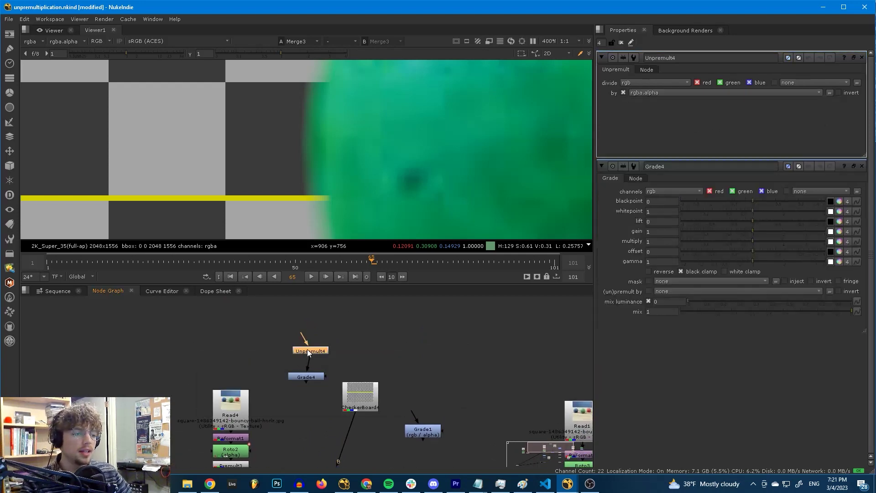
click(306, 377)
key(Tab)
text(pre)
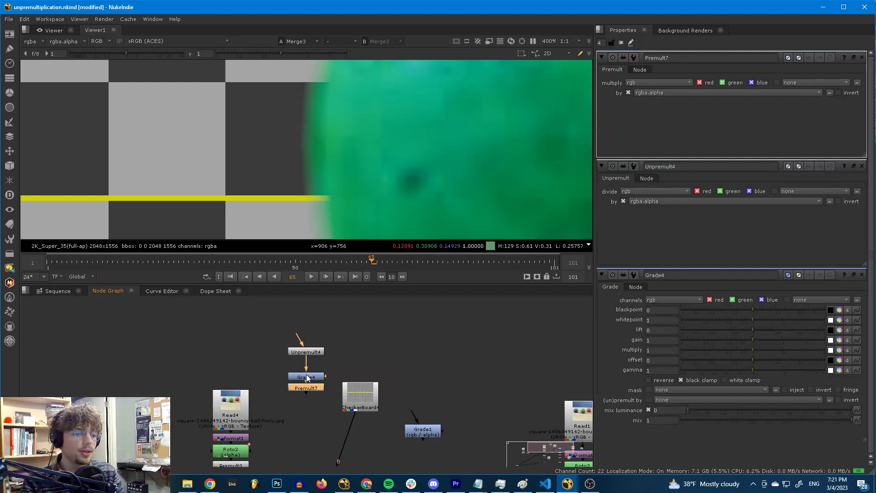
Connect Unpremult4's input to the dot on the side branch and place the Unpremult, Grade and Premult chain beside that branch
drag(265, 337, 325, 412)
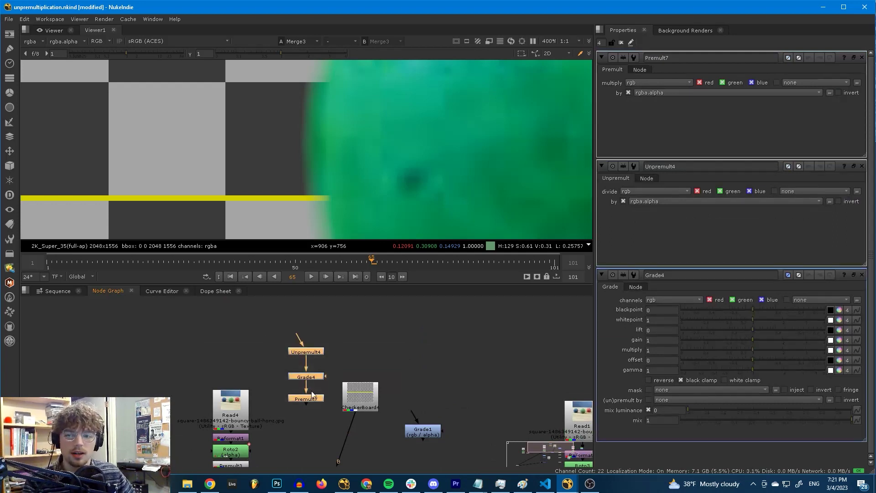
click(280, 356)
scroll(278, 329, down, 2)
middle_drag(278, 323, 288, 324)
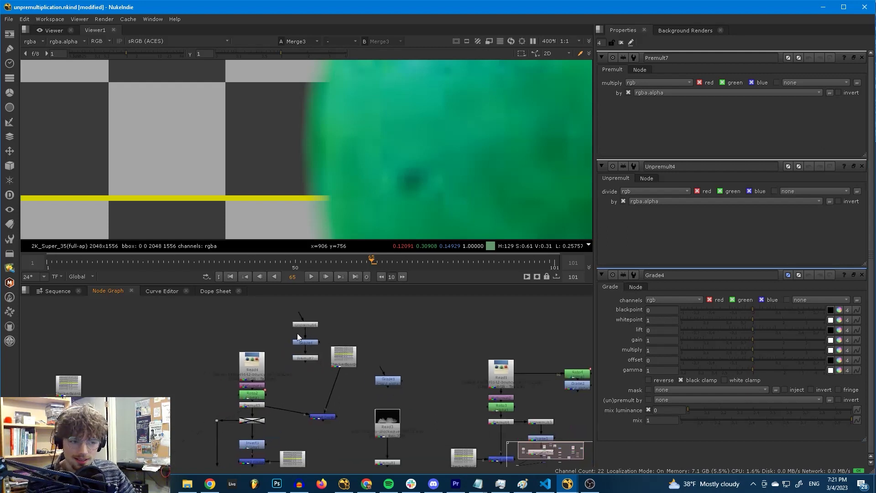
drag(289, 311, 216, 421)
click(203, 398)
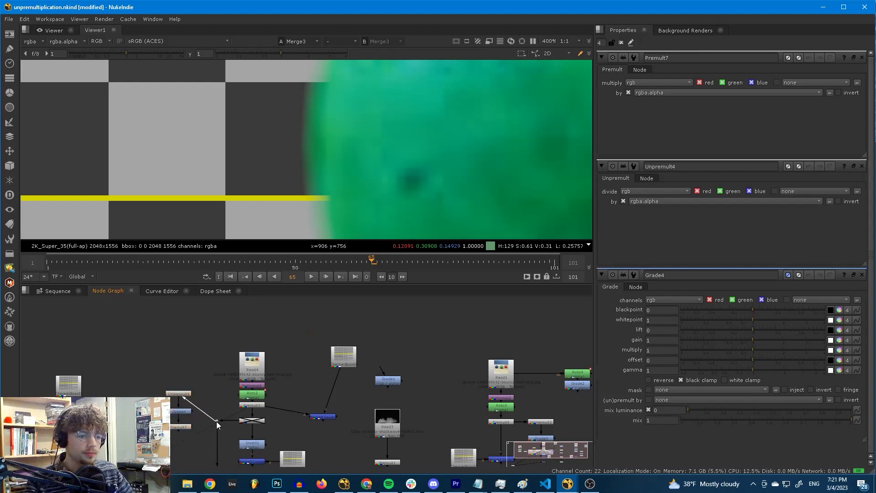
middle_drag(173, 393, 263, 348)
click(201, 358)
Disable Unpremult4 and display the Grade4 output to inspect the ball's left edge
scroll(202, 358, up, 3)
key(d)
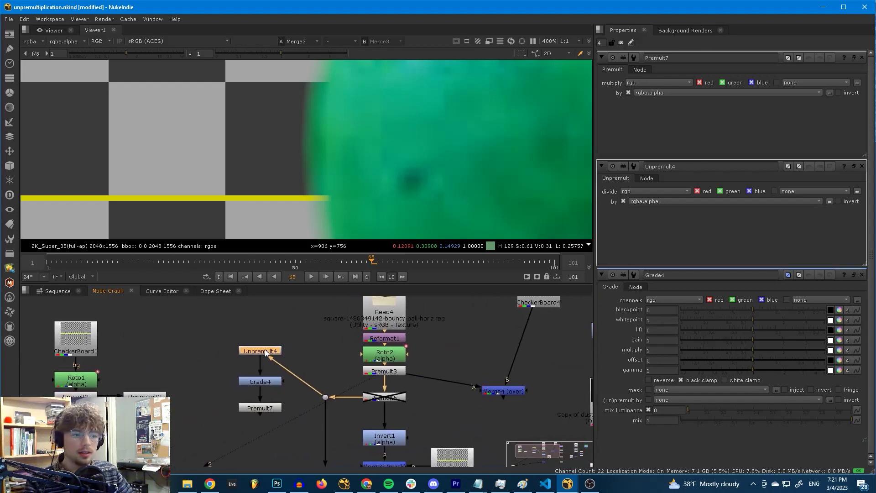
click(271, 382)
key(1)
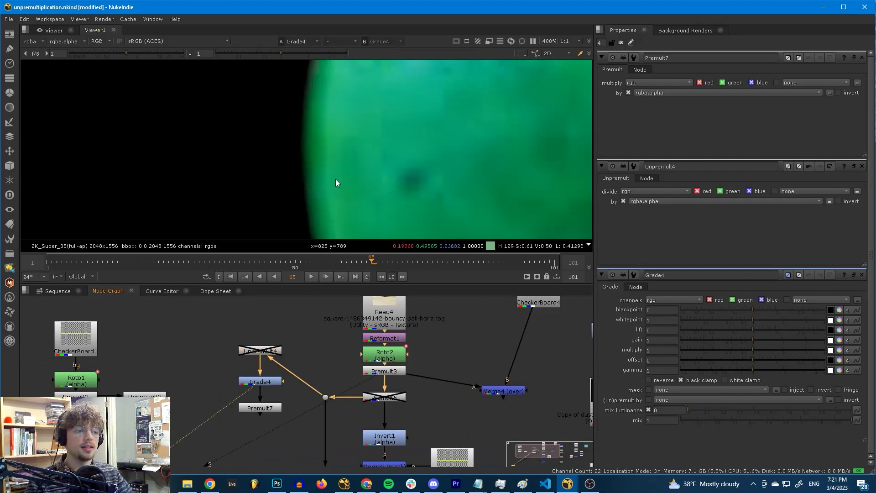
scroll(357, 133, down, 2)
scroll(387, 174, down, 2)
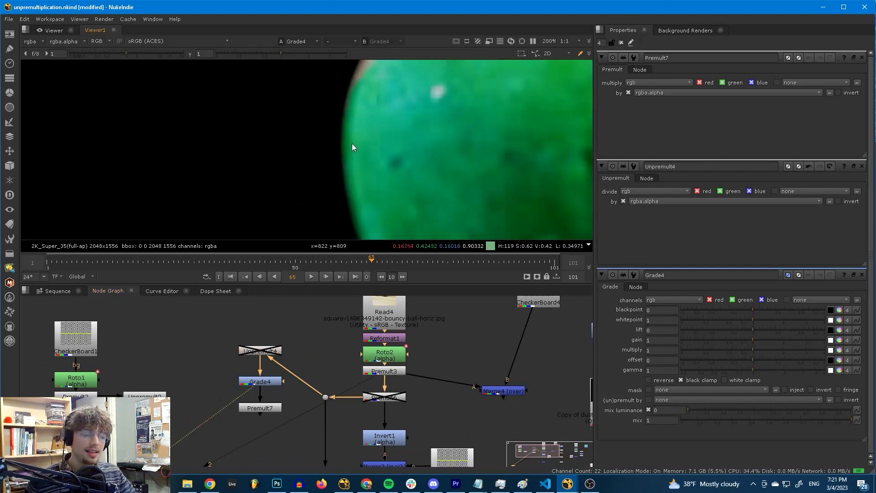
scroll(353, 143, up, 3)
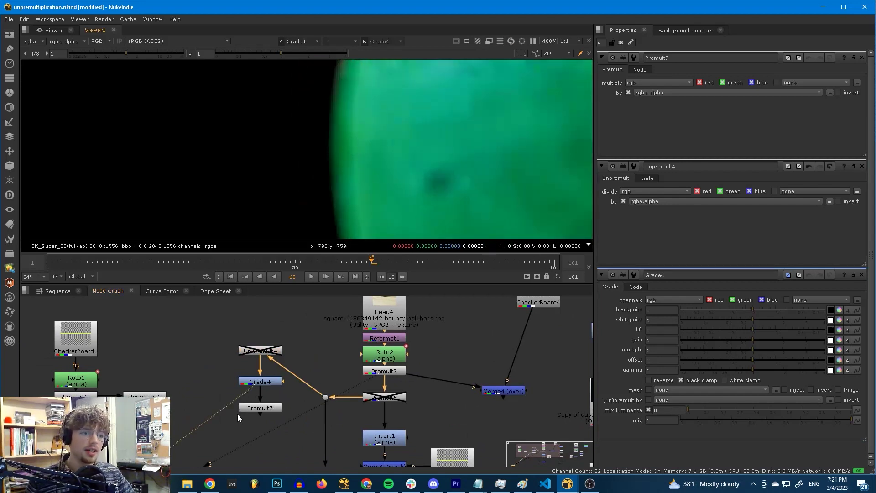
Try raising Grade4's gamma to 2.55 with the Unpremult disabled, then reset the gamma to its default
click(255, 384)
double_click(254, 383)
drag(754, 153, 796, 165)
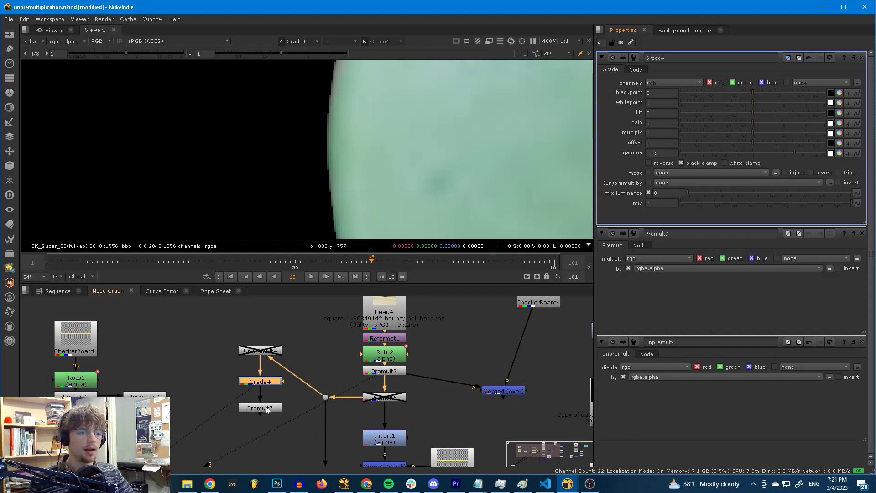
click(754, 153)
click(752, 153)
Re-enable Unpremult4 and lower Grade4's gamma to 0.36
click(270, 351)
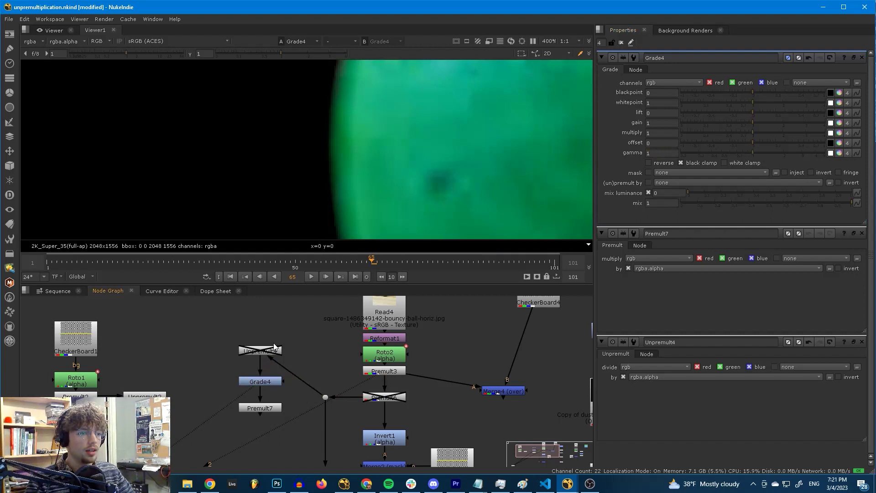
key(d)
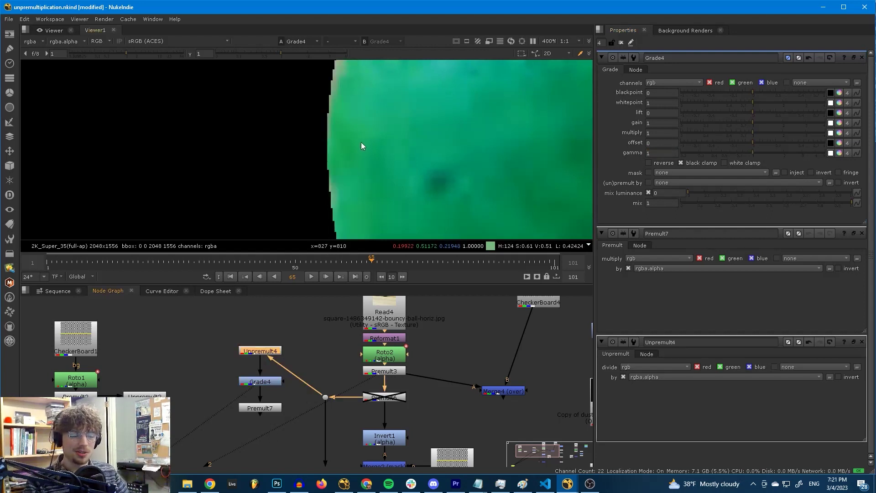
drag(771, 154, 706, 151)
Display the Premult7 output and compare the ball's left edge in colour with its alpha channel
click(267, 407)
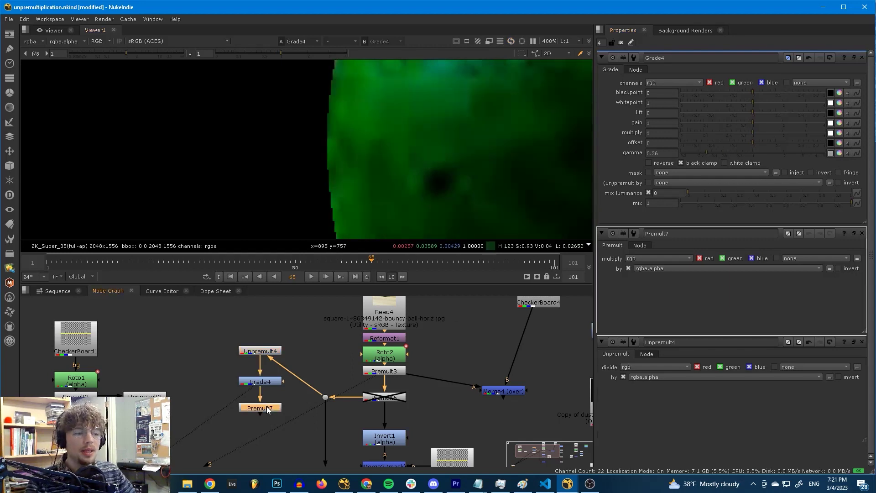
key(1)
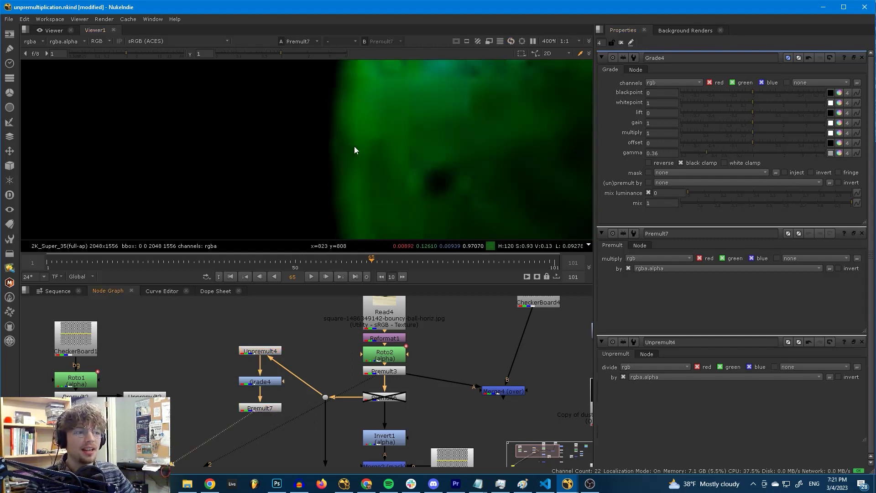
drag(354, 136, 320, 159)
key(a)
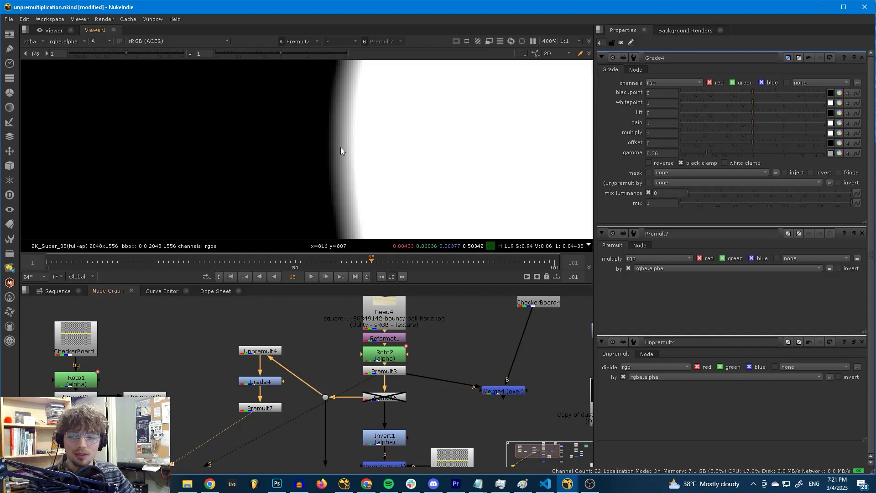
key(a)
Connect the side branch's lower dot to Premult7's output and display Merge3 to inspect the whole ball over the checkerboard
middle_drag(250, 361, 253, 343)
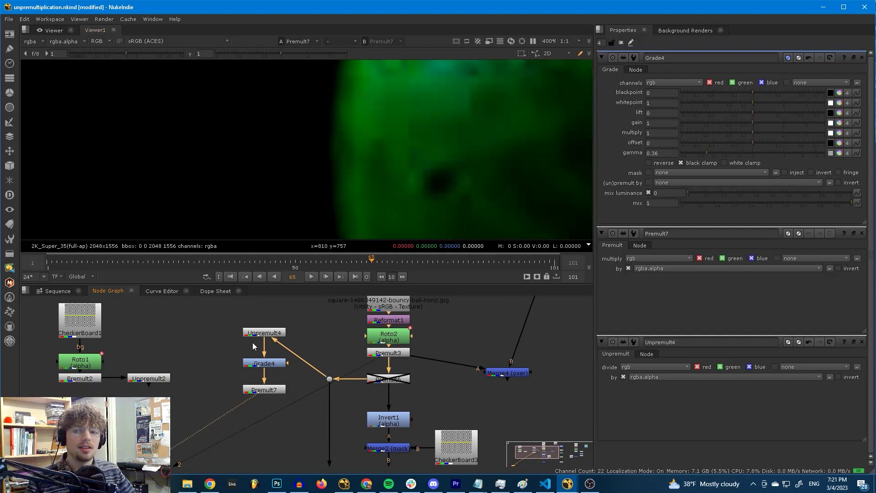
scroll(295, 379, down, 5)
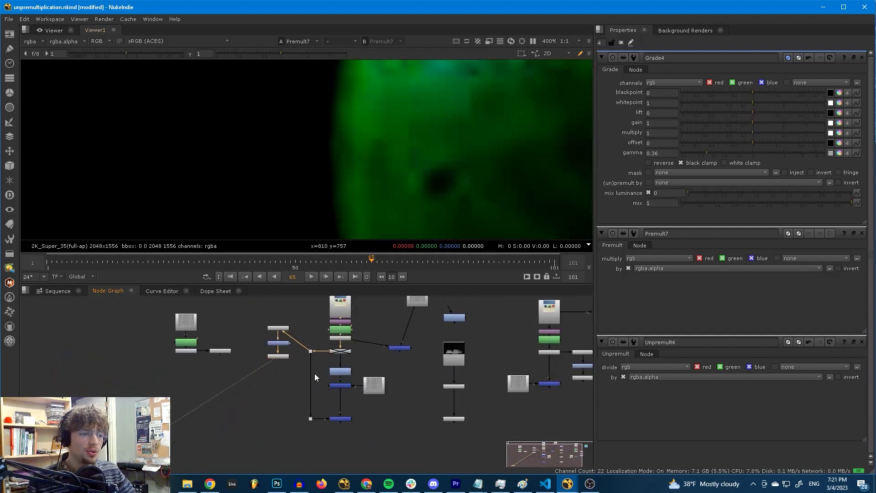
drag(288, 361, 280, 357)
click(347, 419)
key(1)
scroll(399, 180, down, 5)
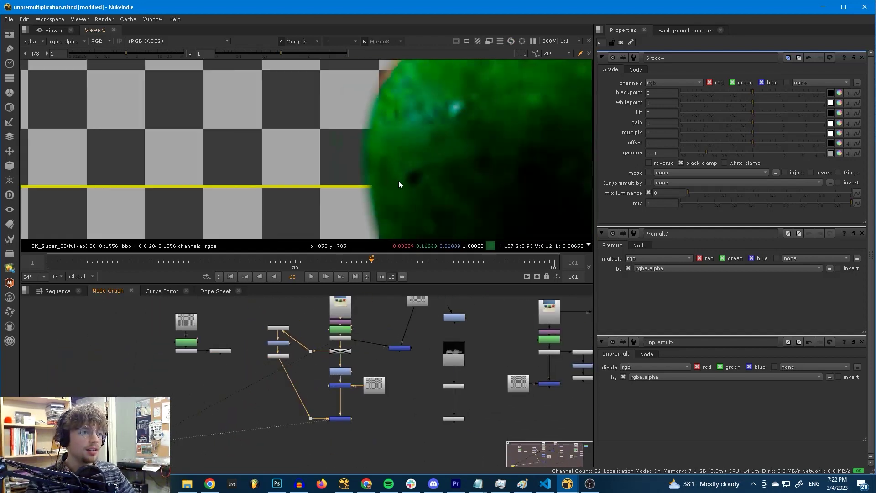
middle_drag(401, 183, 368, 163)
scroll(368, 163, down, 2)
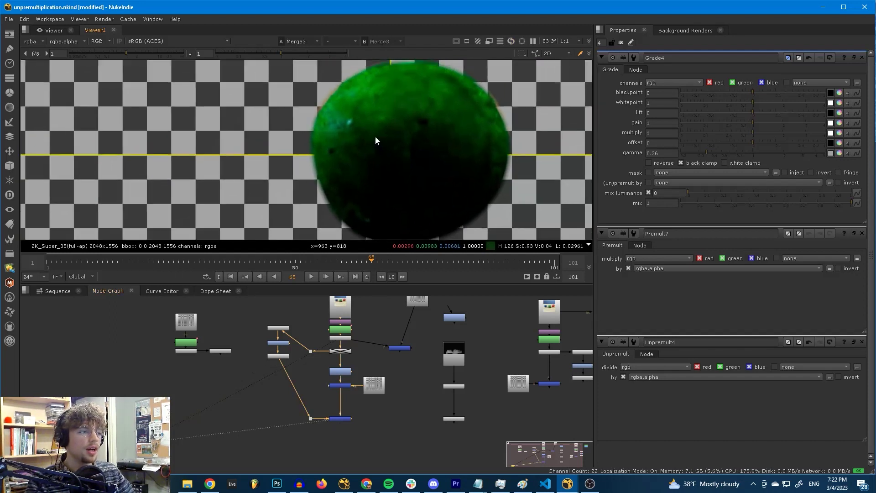
Raise Grade4's gamma to 5, inspect the ball's edge over the checkerboard, and close the Grade4 properties
drag(741, 155, 815, 153)
scroll(324, 146, up, 4)
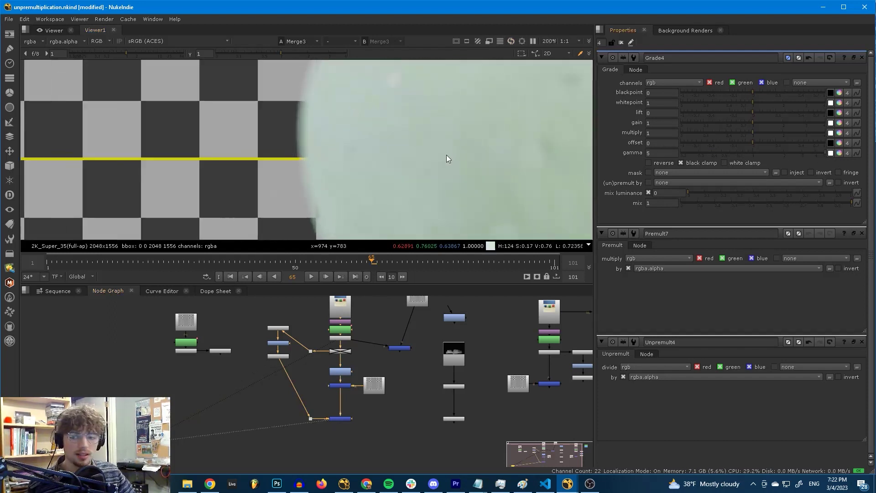
click(862, 57)
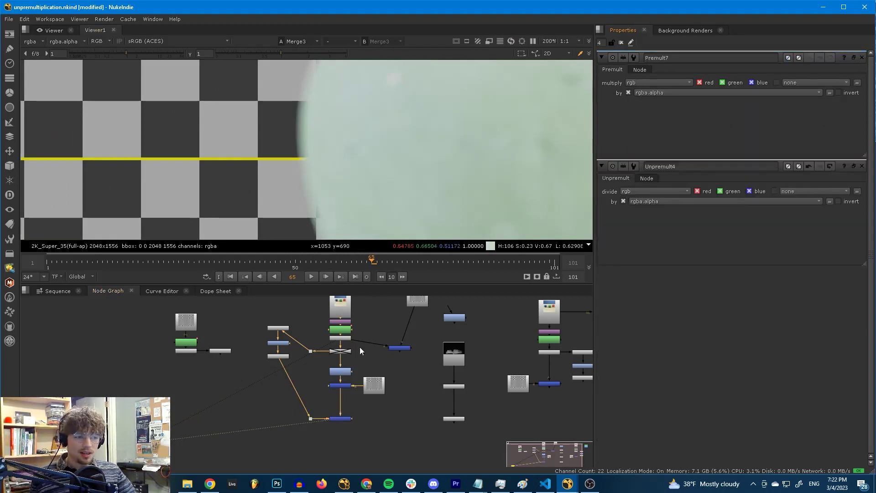
Delete the Unpremult4, Grade4 and Premult7 chain and align the upper dot vertically on the side branch
drag(263, 322, 298, 379)
key(Delete)
scroll(345, 365, up, 4)
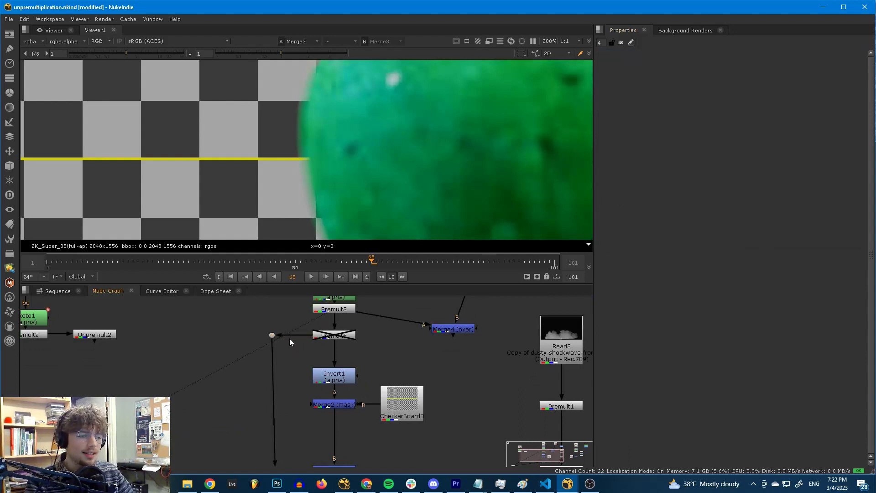
drag(272, 335, 275, 335)
Enable the second premultiplication, Premult6, and inspect the ball's edges over the checkerboard in the Merge3 output
click(298, 350)
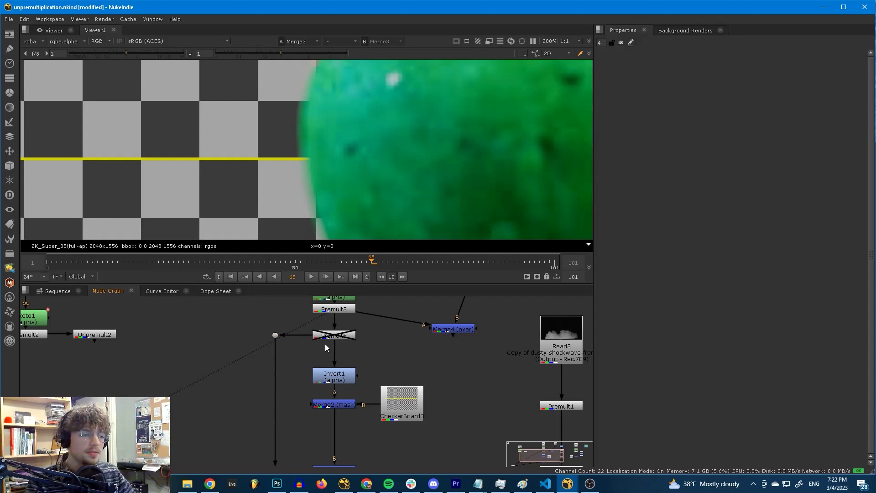
key(d)
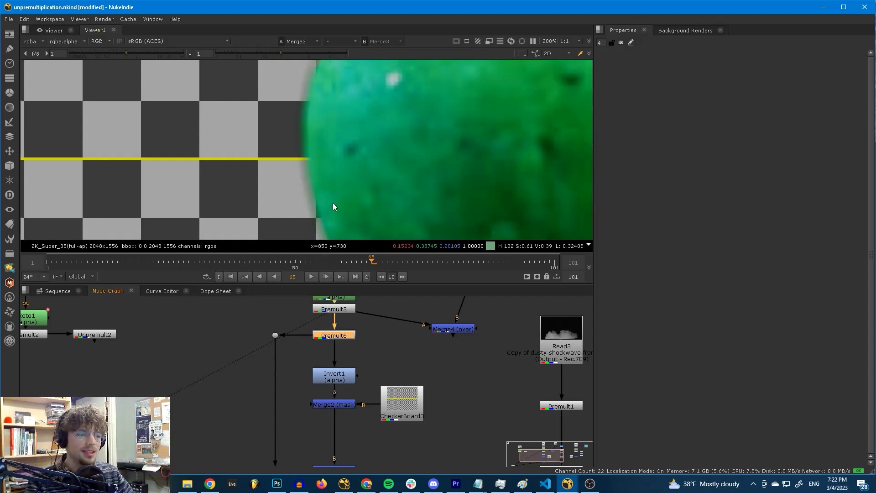
middle_drag(316, 120, 320, 140)
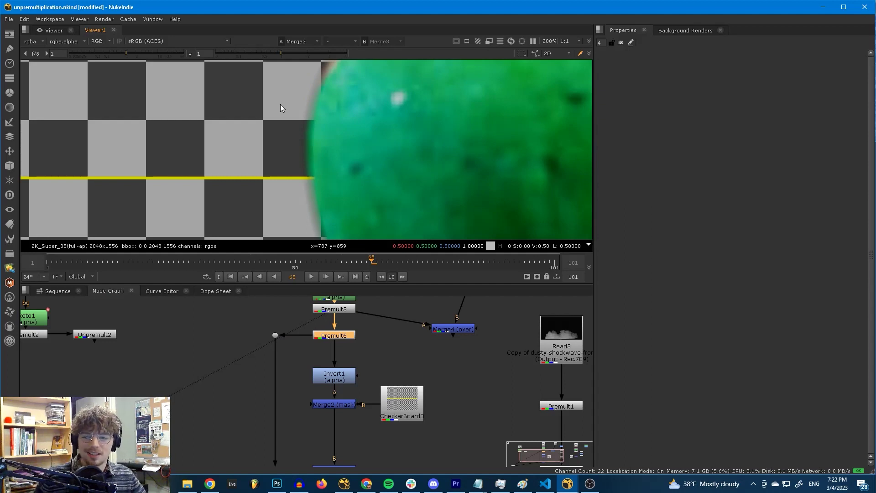
scroll(332, 146, down, 2)
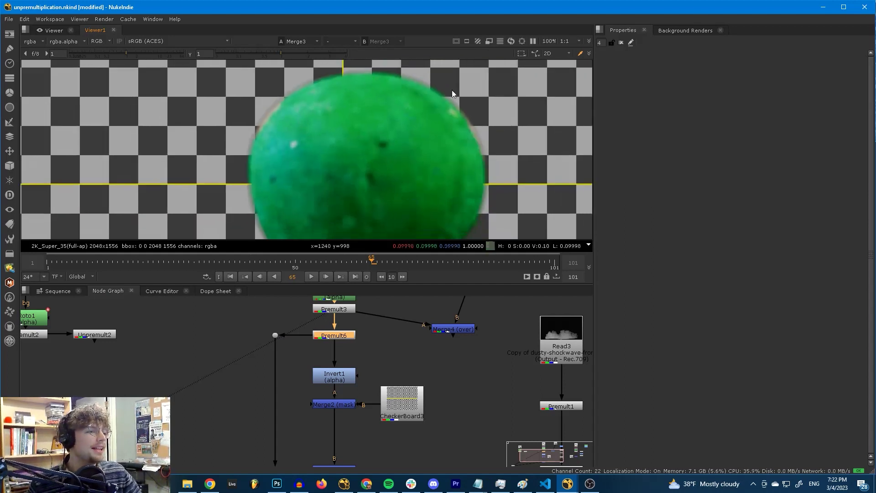
scroll(469, 152, down, 2)
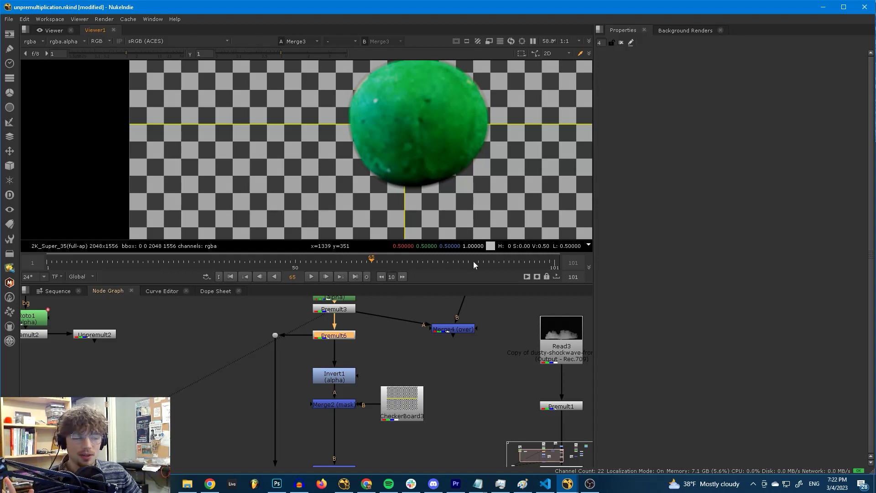
Display the Read3 dust shockwave footage and scrub through the timeline, stopping at frame 62
scroll(399, 359, down, 2)
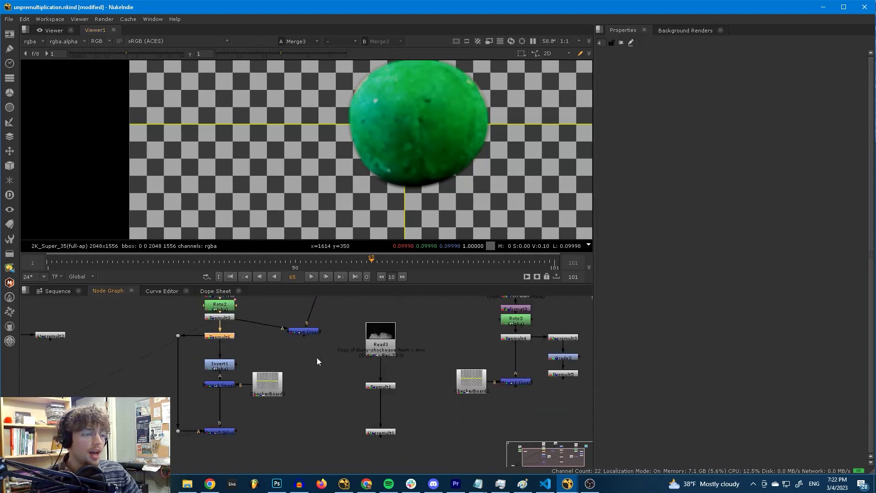
click(380, 338)
key(1)
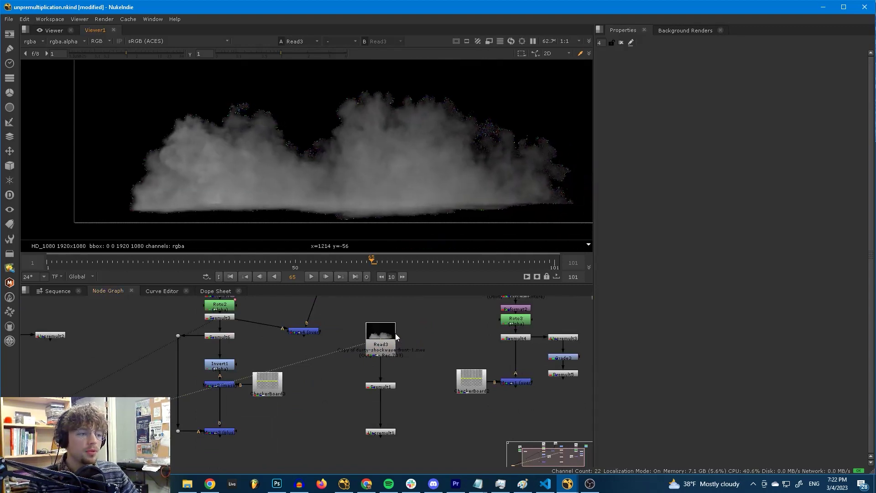
click(394, 346)
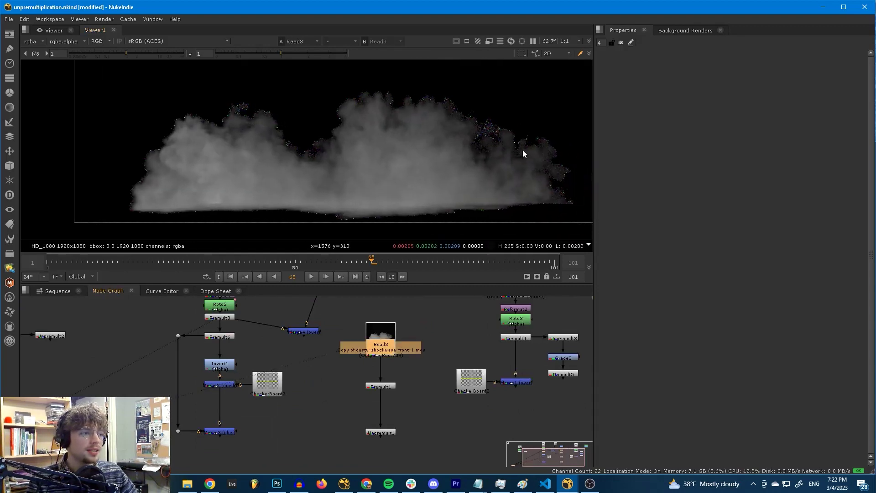
mouse_move(488, 264)
mouse_down()
mouse_move(473, 262)
mouse_move(489, 264)
mouse_up()
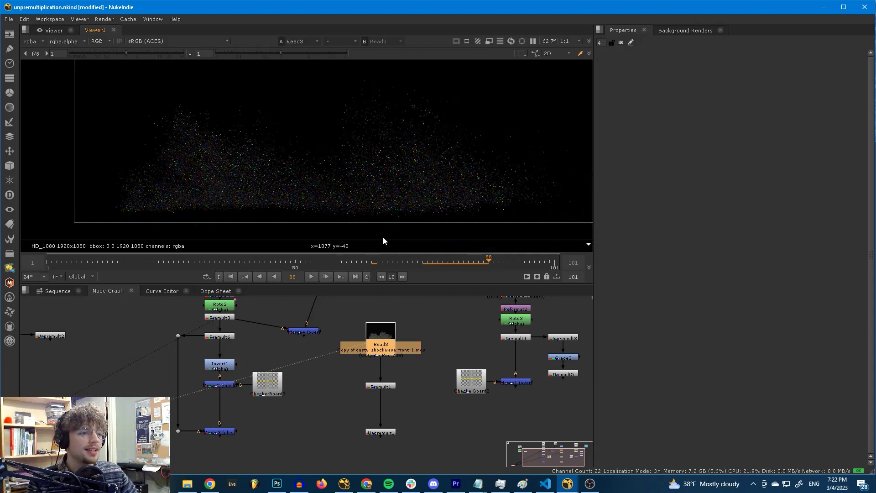
drag(397, 261, 357, 262)
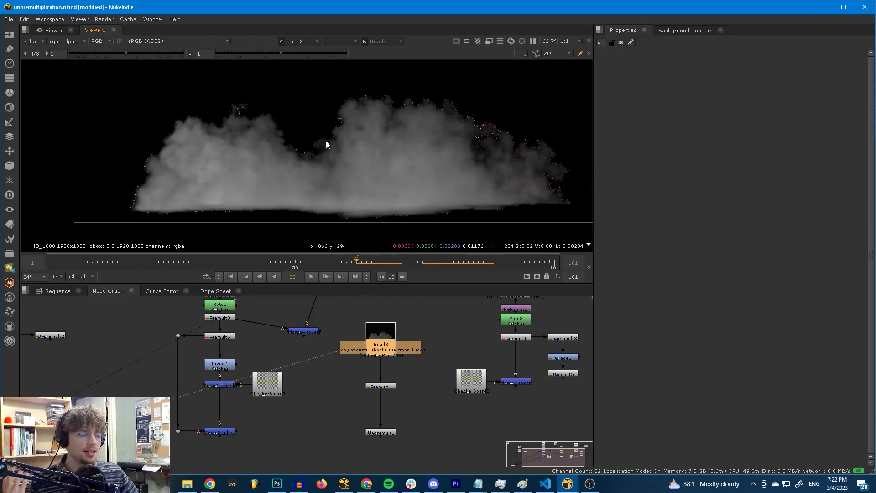
Display the Premult1 output to examine the premultiplied dust footage
click(408, 397)
key(2)
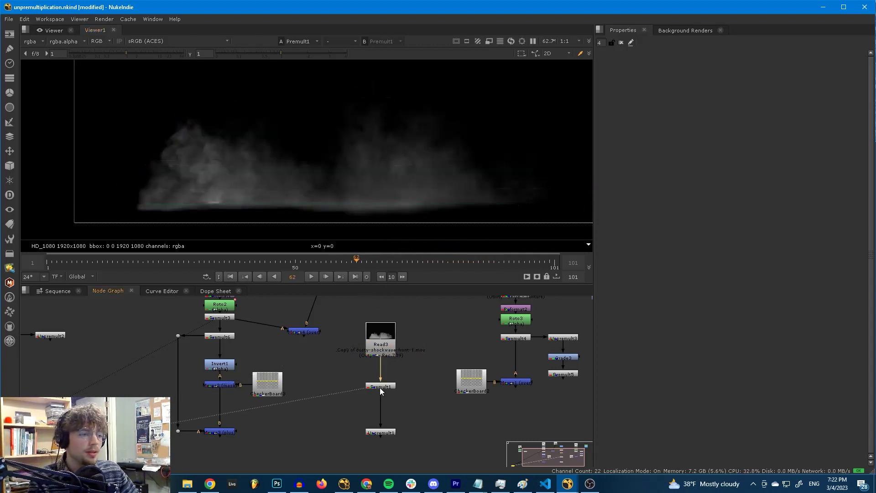